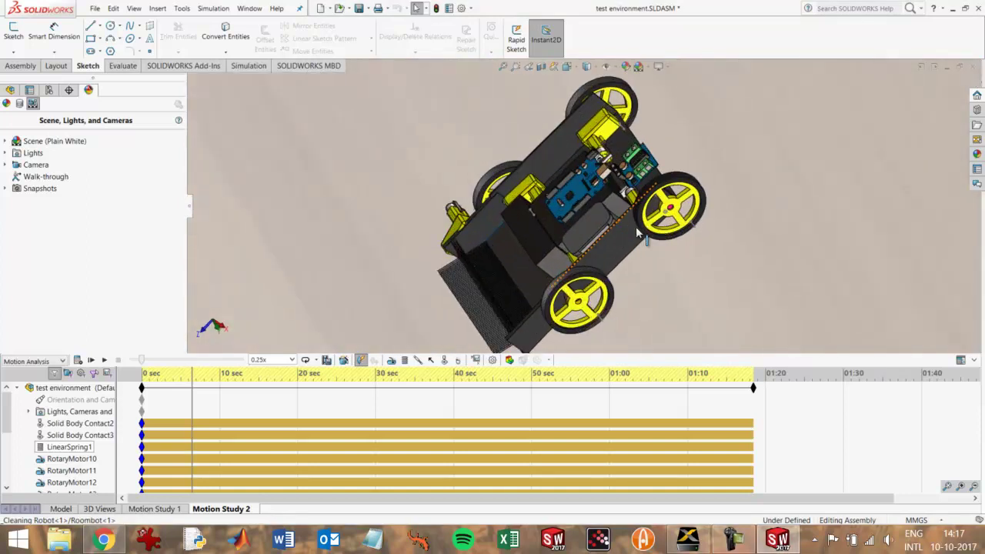
Step: Zoom in on the robot car and play Motion Study 2 as it drives along the wall
{"action": "middle_click_drag", "start_coordinate": [588, 249], "coordinate": [580, 232]}
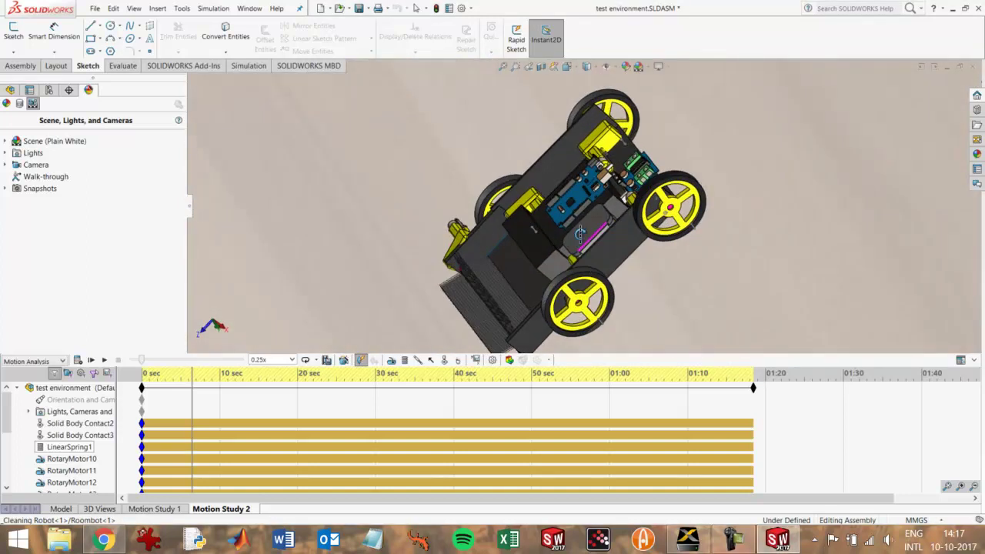
{"action": "scroll", "coordinate": [580, 232], "scroll_direction": "up", "scroll_amount": 3}
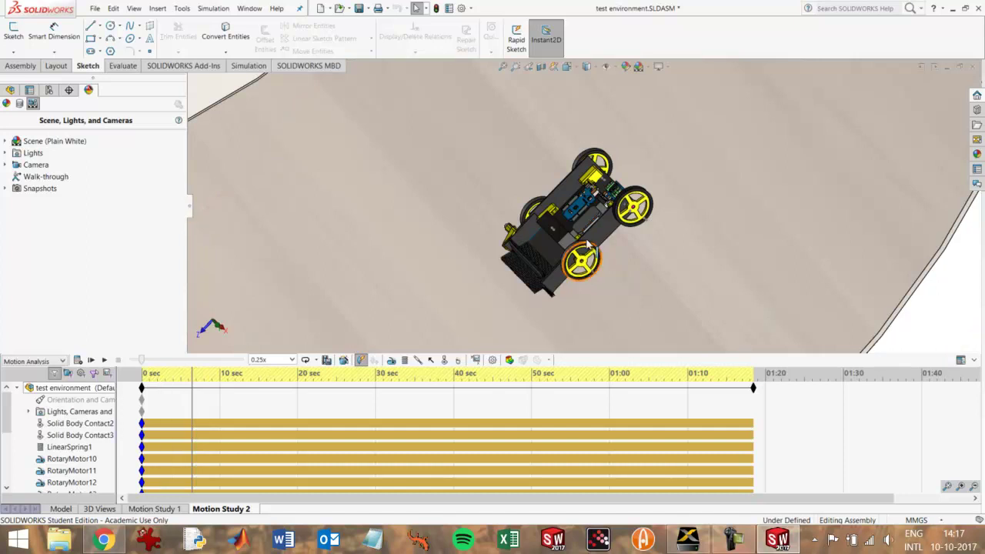
{"action": "scroll", "coordinate": [595, 214], "scroll_direction": "up", "scroll_amount": 4}
{"action": "scroll", "coordinate": [590, 269], "scroll_direction": "up", "scroll_amount": 2}
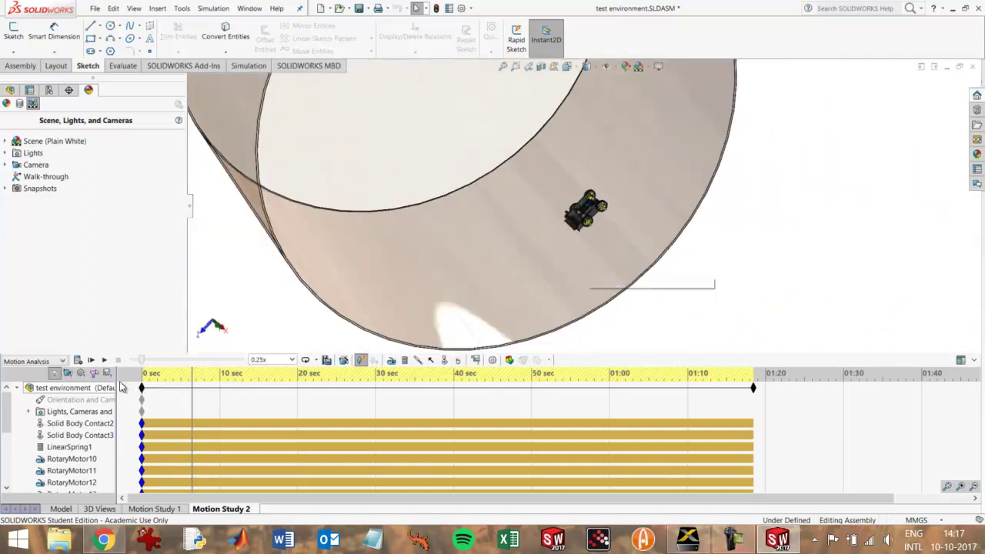
{"action": "left_click", "coordinate": [105, 360]}
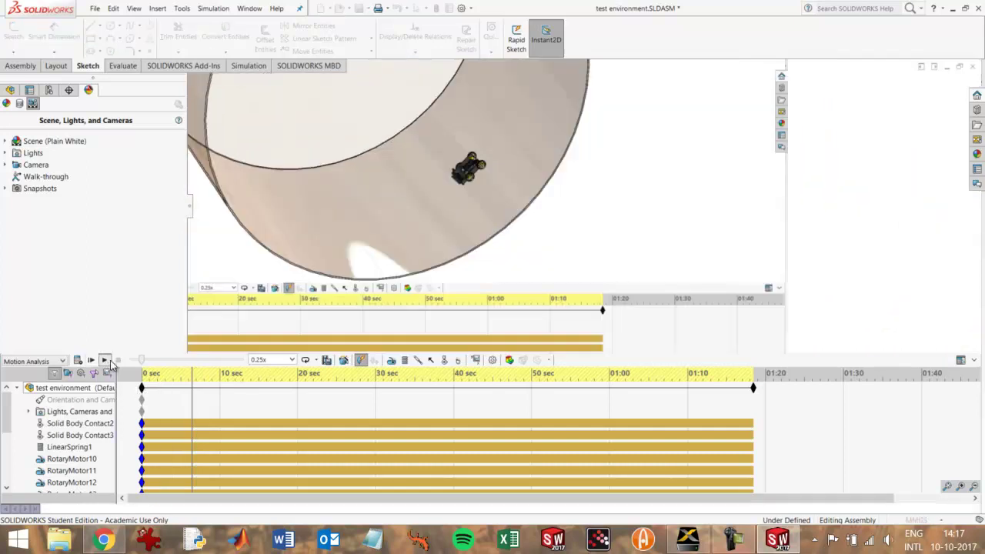
{"action": "scroll", "coordinate": [569, 224], "scroll_direction": "down", "scroll_amount": 2}
{"action": "scroll", "coordinate": [549, 245], "scroll_direction": "down", "scroll_amount": 2}
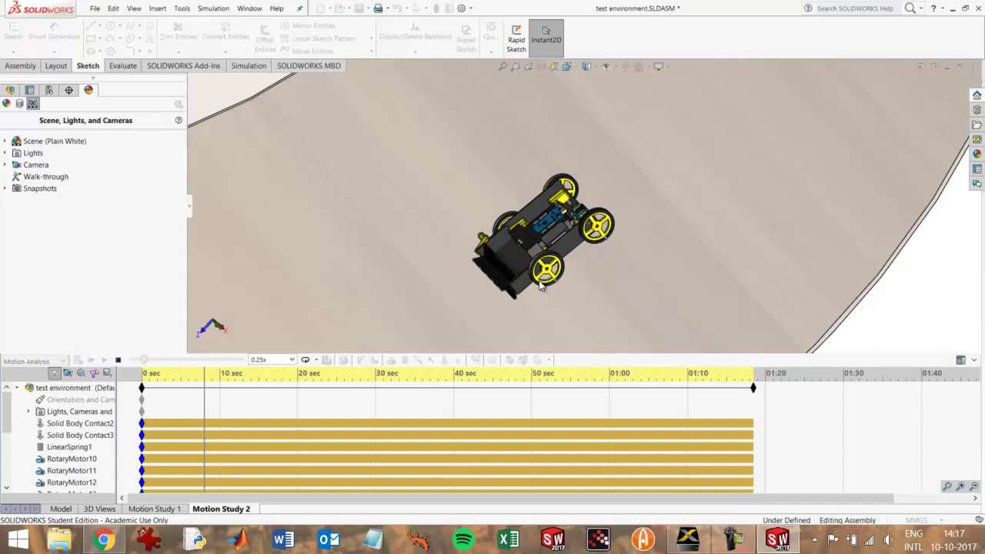
{"action": "scroll", "coordinate": [539, 280], "scroll_direction": "up", "scroll_amount": 1}
{"action": "scroll", "coordinate": [545, 286], "scroll_direction": "up", "scroll_amount": 1}
{"action": "scroll", "coordinate": [535, 273], "scroll_direction": "up", "scroll_amount": 2}
{"action": "scroll", "coordinate": [533, 269], "scroll_direction": "up", "scroll_amount": 1}
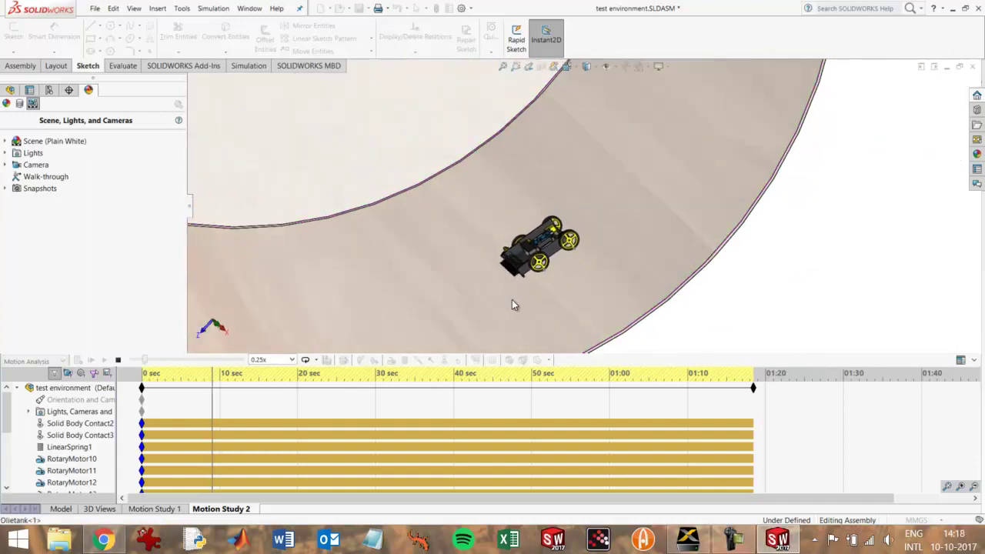
{"action": "scroll", "coordinate": [512, 300], "scroll_direction": "up", "scroll_amount": 1}
{"action": "scroll", "coordinate": [497, 311], "scroll_direction": "up", "scroll_amount": 1}
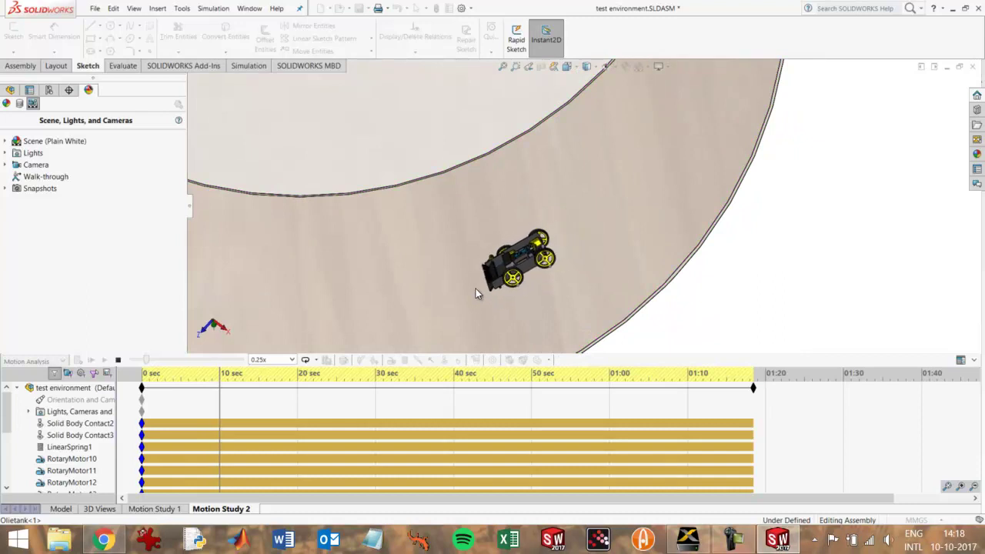
{"action": "scroll", "coordinate": [458, 295], "scroll_direction": "up", "scroll_amount": 1}
{"action": "scroll", "coordinate": [456, 297], "scroll_direction": "down", "scroll_amount": 2}
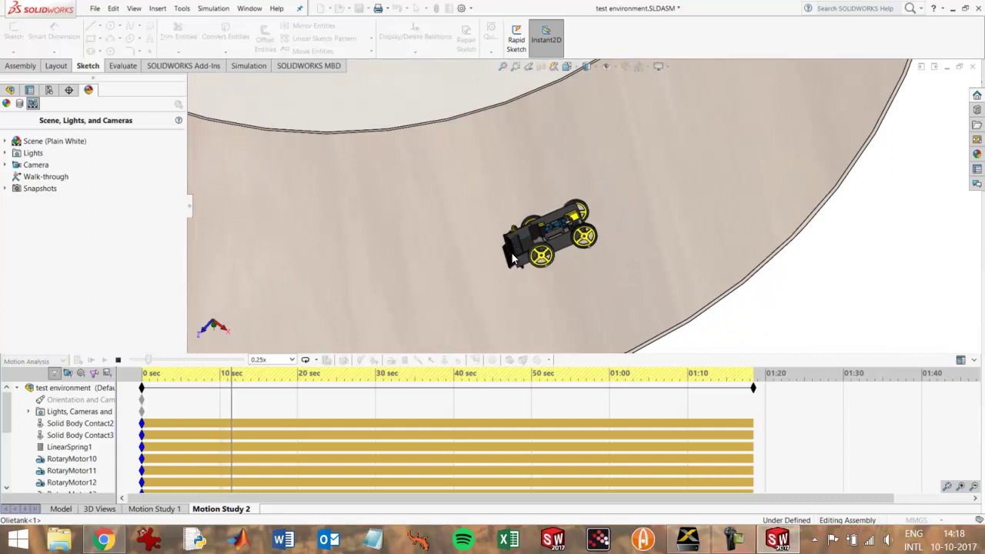
{"action": "scroll", "coordinate": [489, 255], "scroll_direction": "down", "scroll_amount": 2}
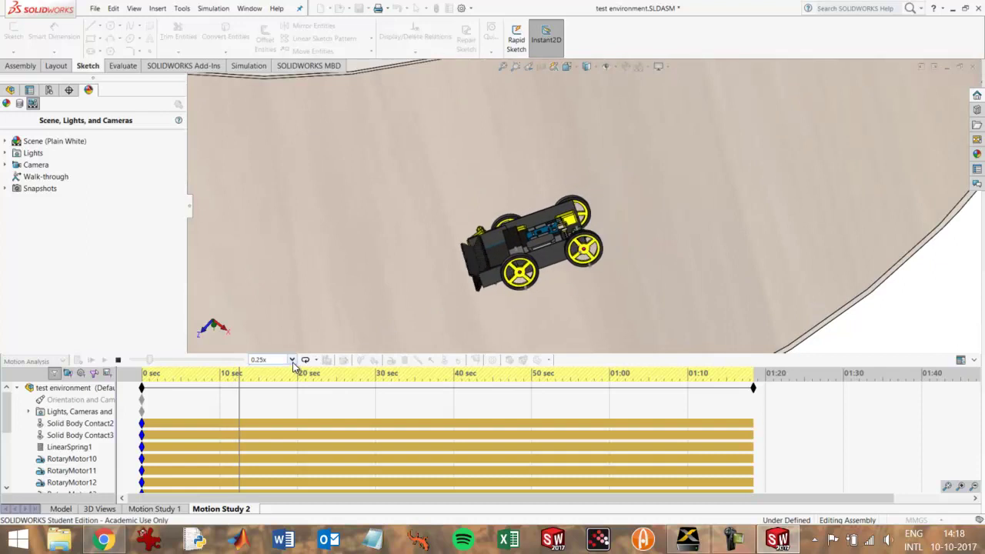
Step: Set the playback speed to 1x and orbit to look down into the tank from above
{"action": "left_click", "coordinate": [262, 360]}
{"action": "left_click", "coordinate": [275, 396]}
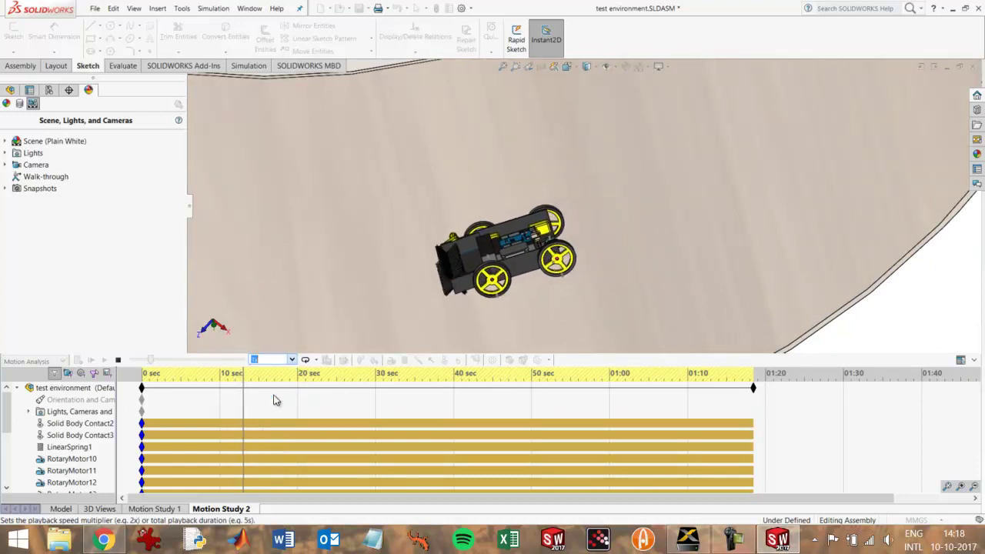
{"action": "scroll", "coordinate": [450, 260], "scroll_direction": "up", "scroll_amount": 3}
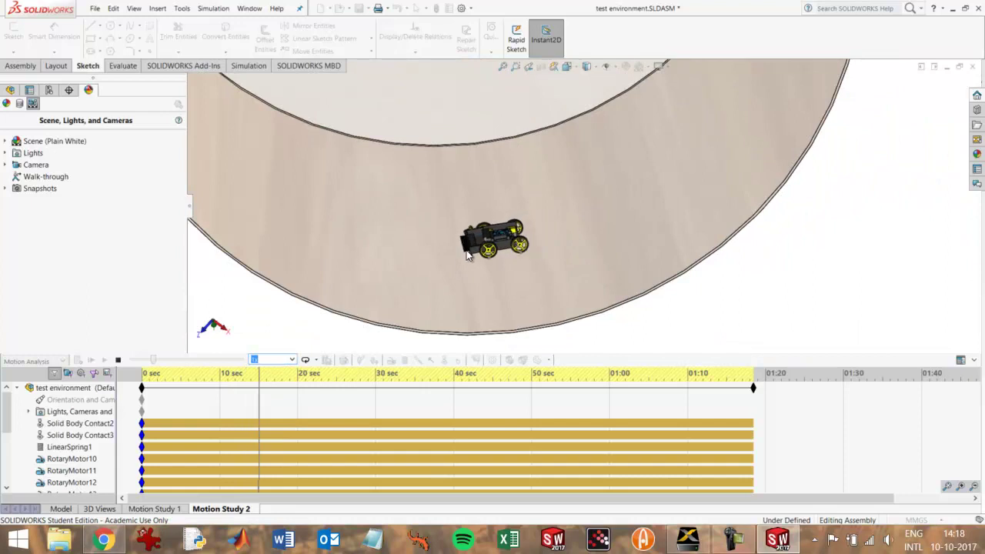
{"action": "mouse_move", "coordinate": [455, 253]}
{"action": "middle_mouse_down"}
{"action": "mouse_move", "coordinate": [442, 159]}
{"action": "mouse_move", "coordinate": [438, 261]}
{"action": "middle_mouse_up"}
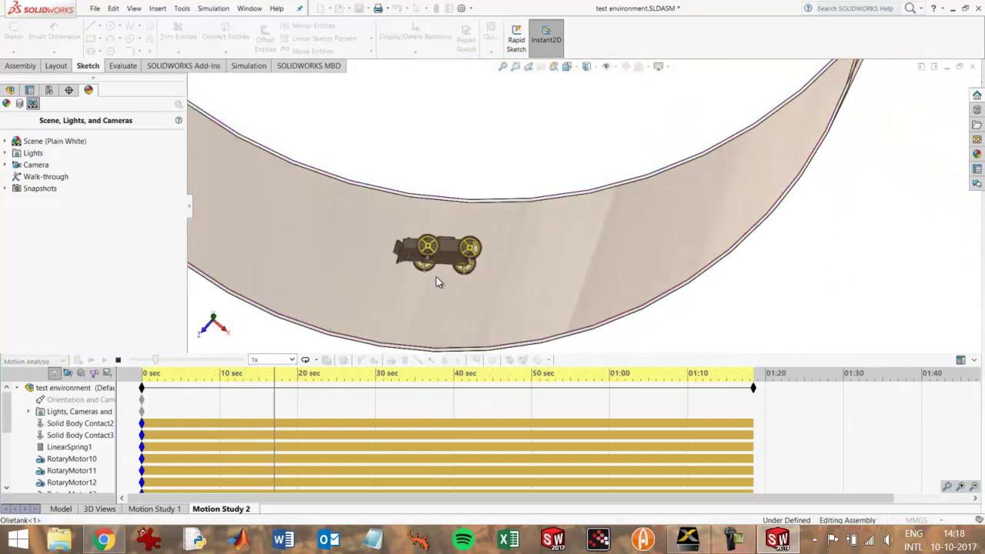
{"action": "scroll", "coordinate": [437, 282], "scroll_direction": "up", "scroll_amount": 2}
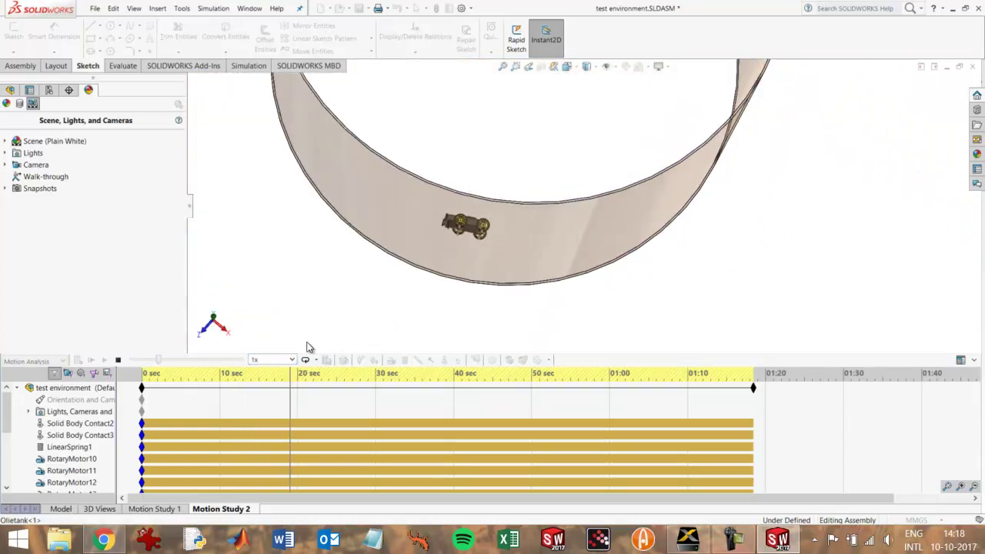
{"action": "mouse_move", "coordinate": [428, 253]}
{"action": "middle_mouse_down"}
{"action": "mouse_move", "coordinate": [427, 196]}
{"action": "mouse_move", "coordinate": [427, 225]}
{"action": "middle_mouse_up"}
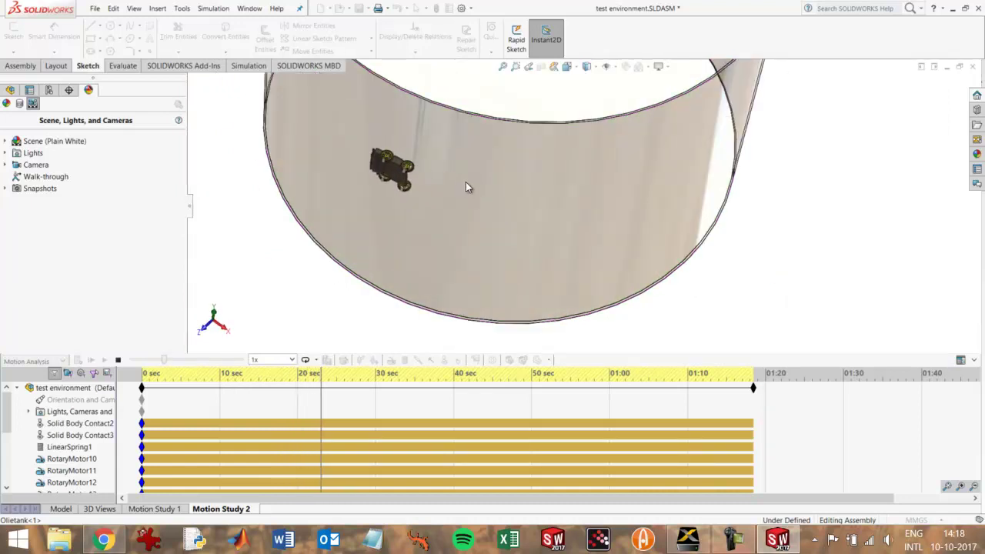
{"action": "mouse_move", "coordinate": [466, 193]}
{"action": "middle_mouse_down"}
{"action": "mouse_move", "coordinate": [456, 300]}
{"action": "mouse_move", "coordinate": [454, 193]}
{"action": "middle_mouse_up"}
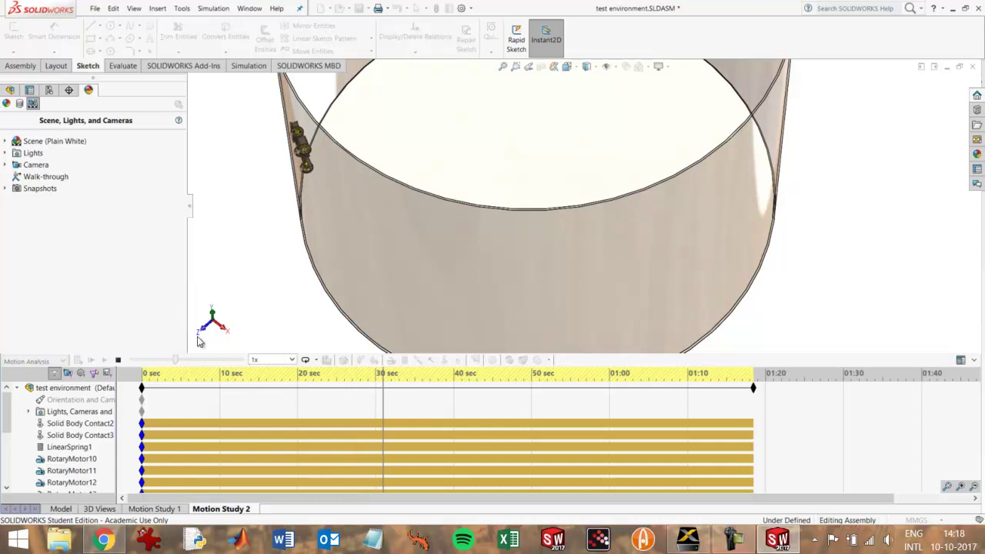
Step: Stop playback, look over the whole tank in the Model view, then return to Motion Study 2
{"action": "left_click", "coordinate": [120, 360]}
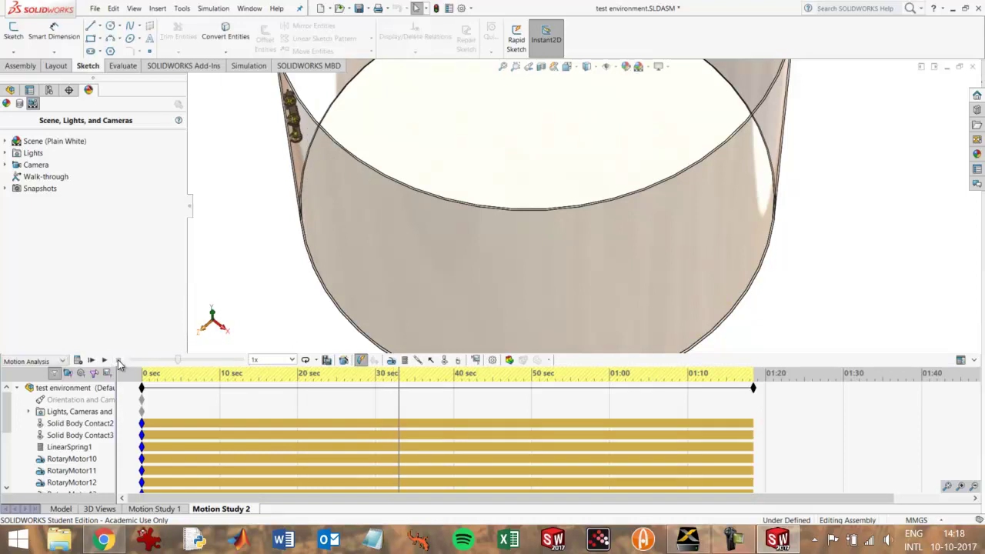
{"action": "left_click", "coordinate": [63, 511]}
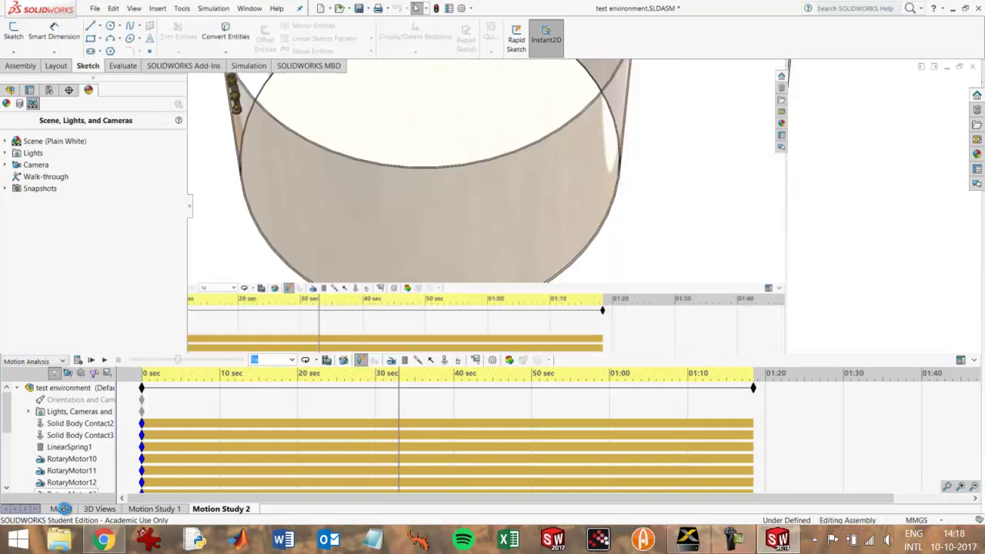
{"action": "scroll", "coordinate": [430, 315], "scroll_direction": "down", "scroll_amount": 3}
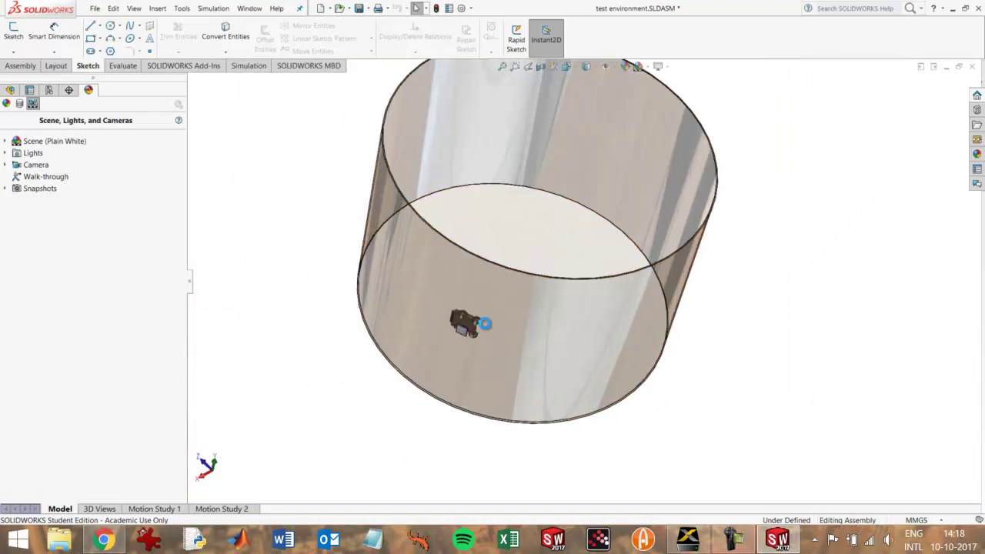
{"action": "scroll", "coordinate": [466, 334], "scroll_direction": "down", "scroll_amount": 3}
{"action": "mouse_move", "coordinate": [467, 334]}
{"action": "middle_mouse_down"}
{"action": "mouse_move", "coordinate": [444, 362]}
{"action": "mouse_move", "coordinate": [444, 389]}
{"action": "middle_mouse_up"}
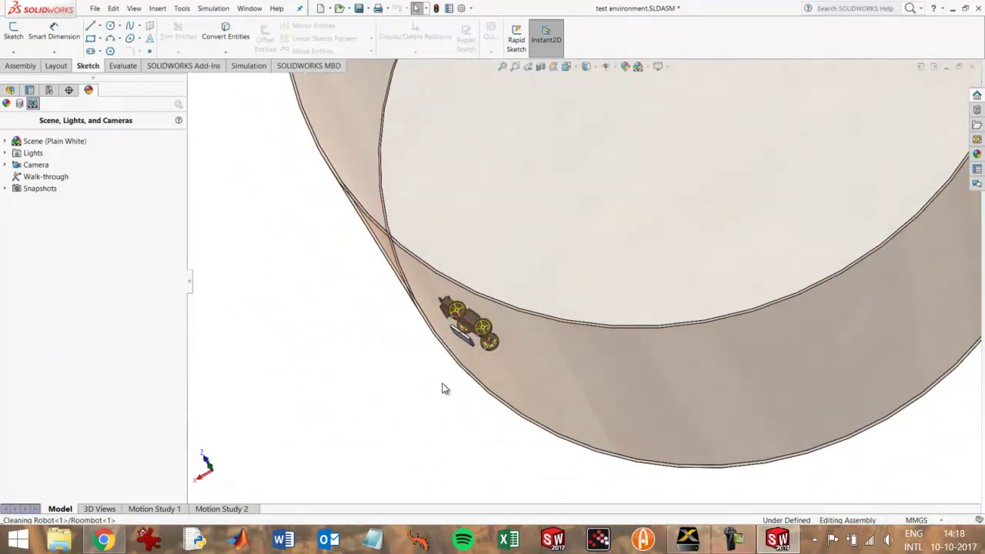
{"action": "left_click", "coordinate": [221, 509]}
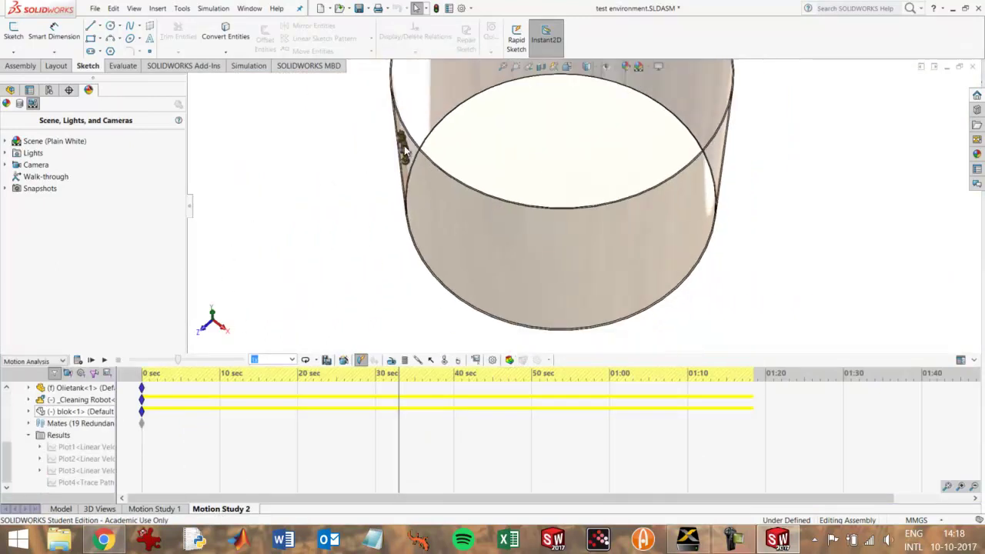
Step: Show blok<1> and select LinearSpring1, zooming onto the spring beside the robot's wheel
{"action": "right_click", "coordinate": [61, 416]}
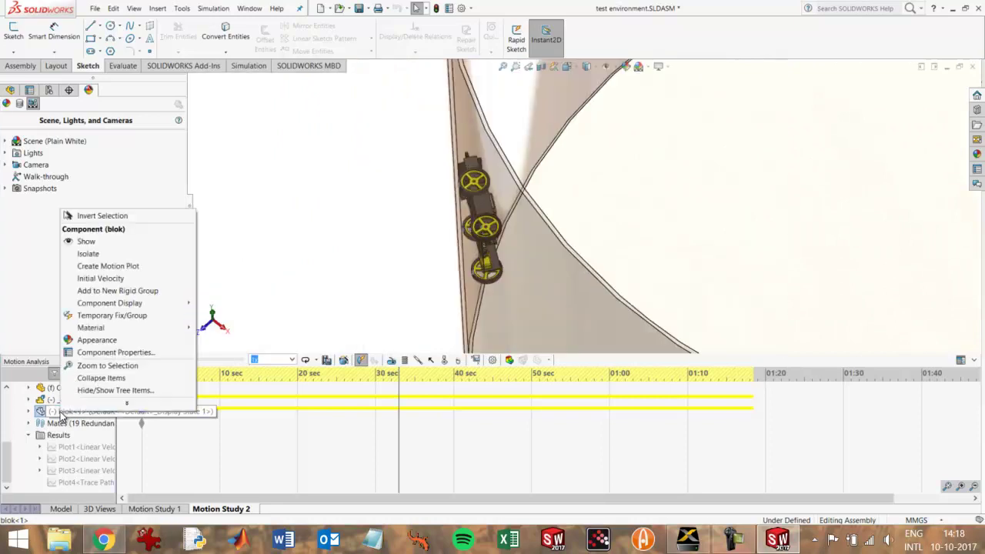
{"action": "left_click", "coordinate": [119, 245]}
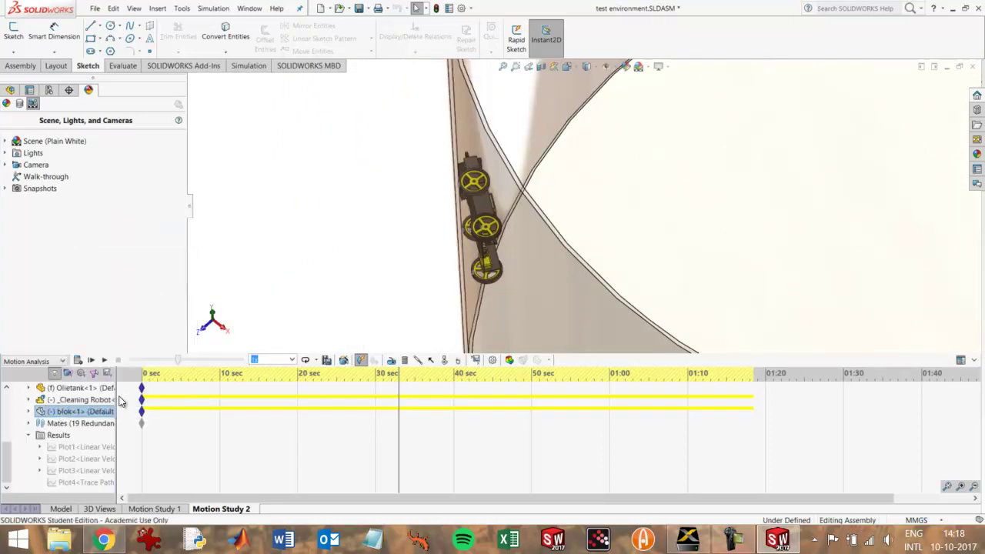
{"action": "left_click_drag", "start_coordinate": [11, 459], "coordinate": [11, 410]}
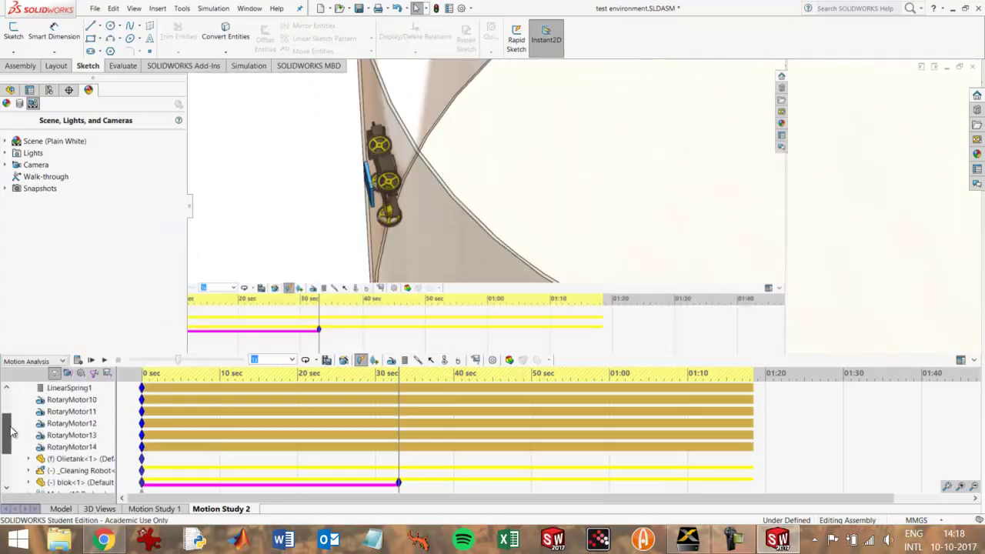
{"action": "left_click", "coordinate": [64, 448]}
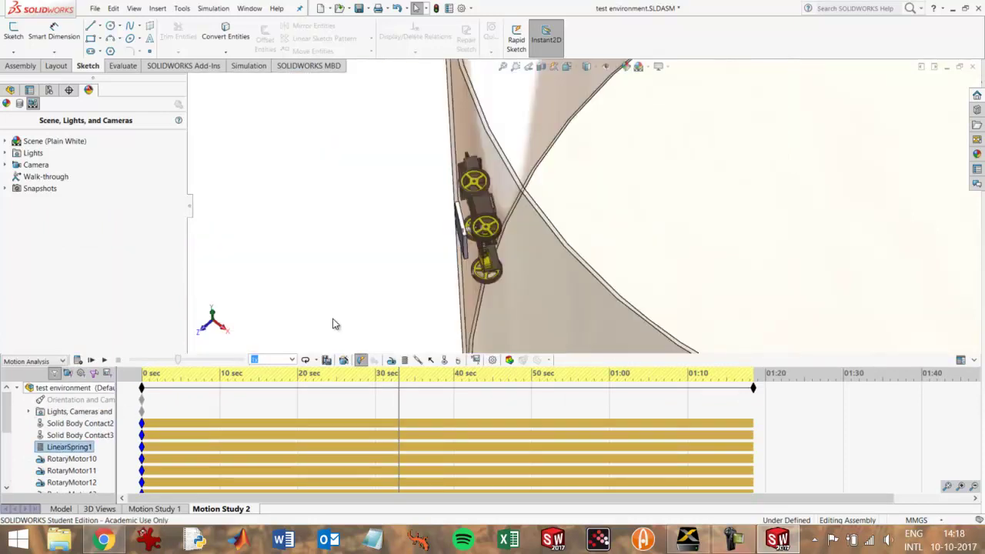
{"action": "scroll", "coordinate": [477, 249], "scroll_direction": "down", "scroll_amount": 2}
{"action": "scroll", "coordinate": [488, 251], "scroll_direction": "down", "scroll_amount": 3}
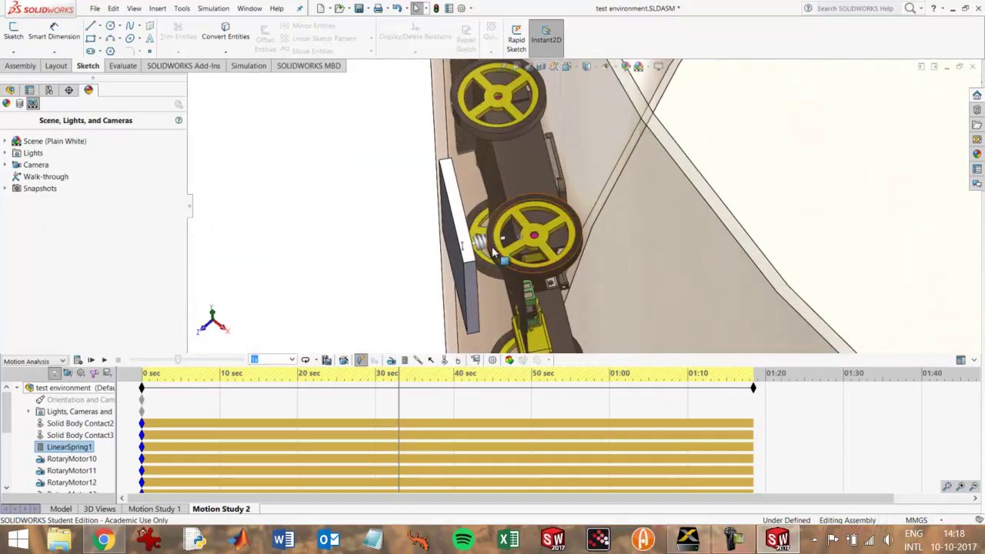
{"action": "mouse_move", "coordinate": [494, 251]}
{"action": "middle_mouse_down"}
{"action": "mouse_move", "coordinate": [498, 265]}
{"action": "mouse_move", "coordinate": [492, 260]}
{"action": "middle_mouse_up"}
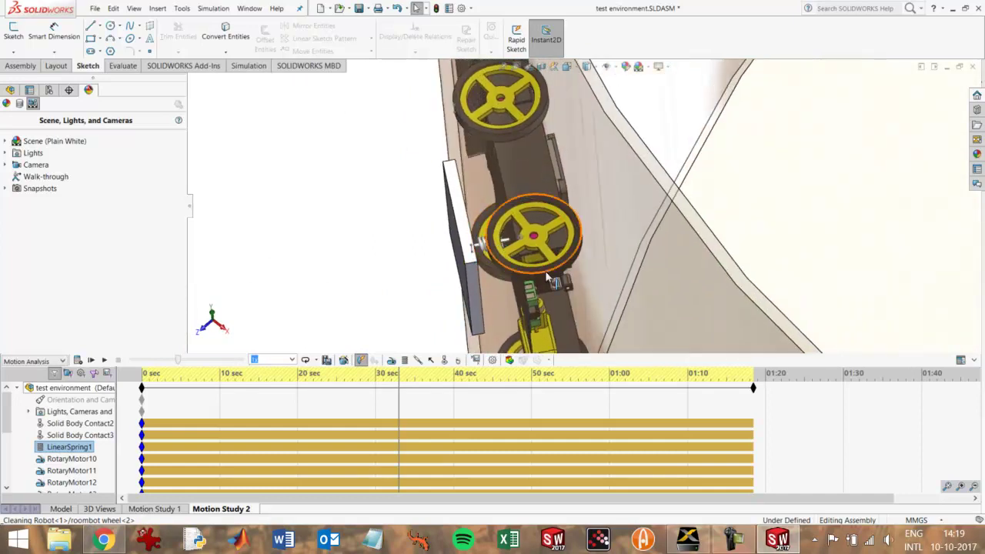
Step: Select Solid Body Contact2 and rotate and zoom to view the robot against the tank wall
{"action": "key", "text": "Up"}
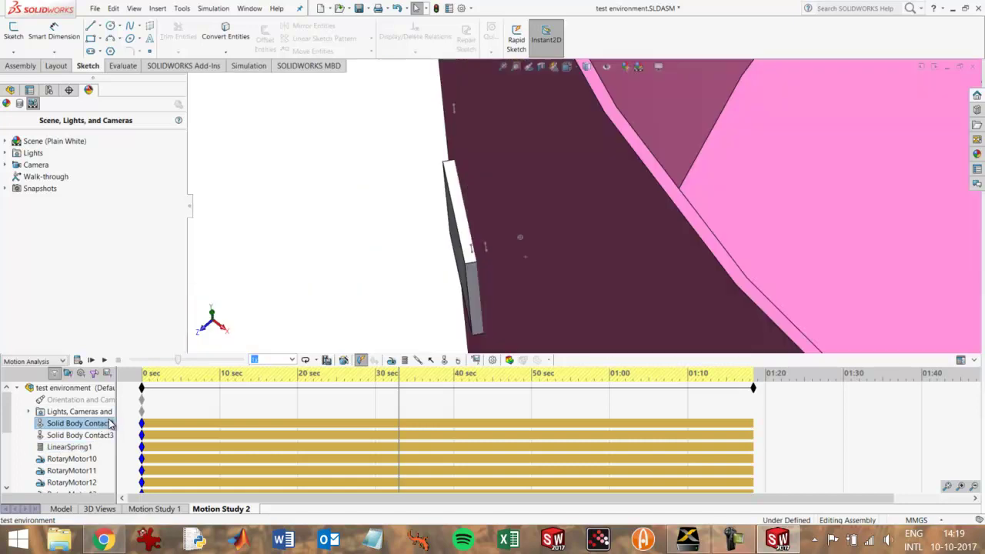
{"action": "key", "text": "Up"}
{"action": "middle_click_drag", "start_coordinate": [523, 254], "coordinate": [551, 258]}
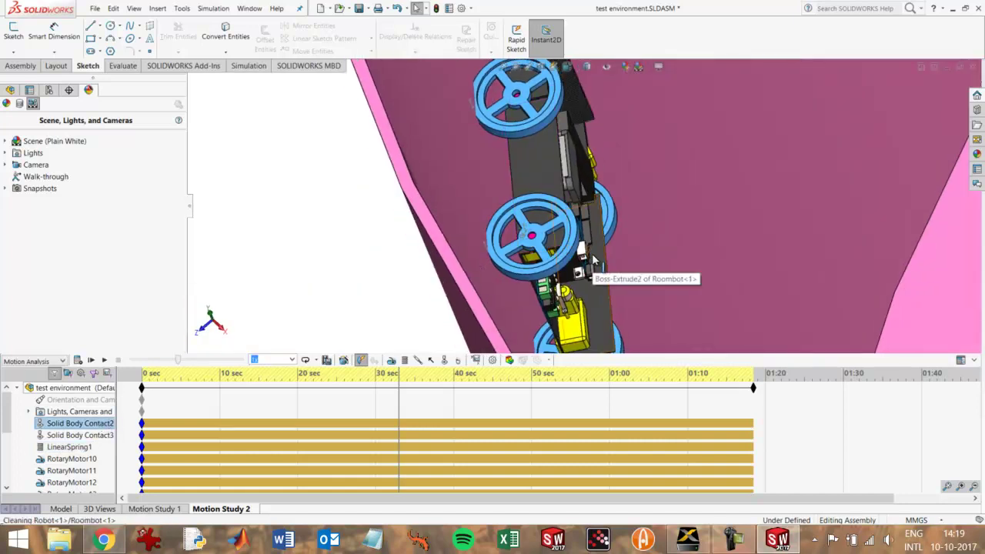
{"action": "scroll", "coordinate": [593, 261], "scroll_direction": "up", "scroll_amount": 1}
{"action": "scroll", "coordinate": [592, 262], "scroll_direction": "up", "scroll_amount": 1}
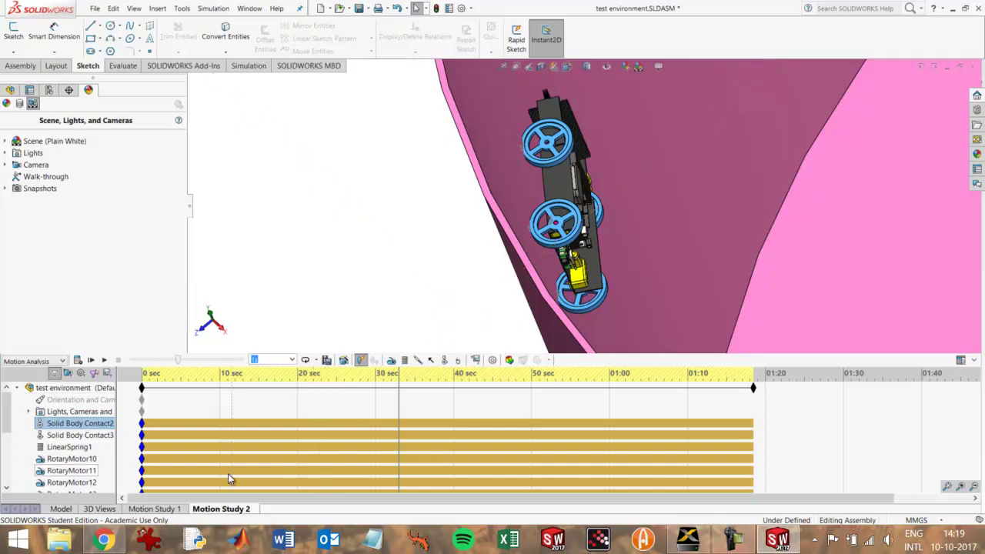
Step: In Motion Study 1, select Force2 and play the study, stopping at about 6 seconds
{"action": "left_click", "coordinate": [163, 509]}
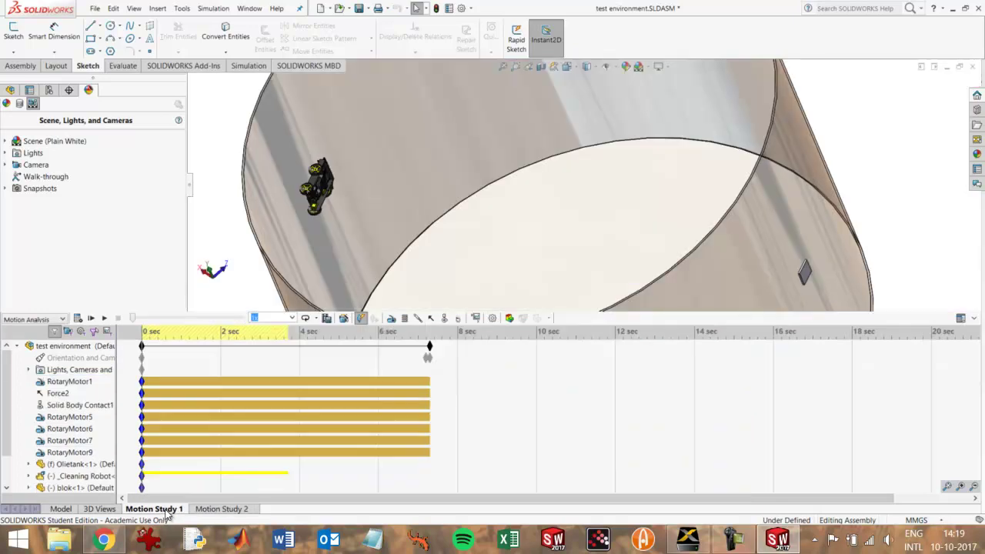
{"action": "left_click", "coordinate": [59, 394]}
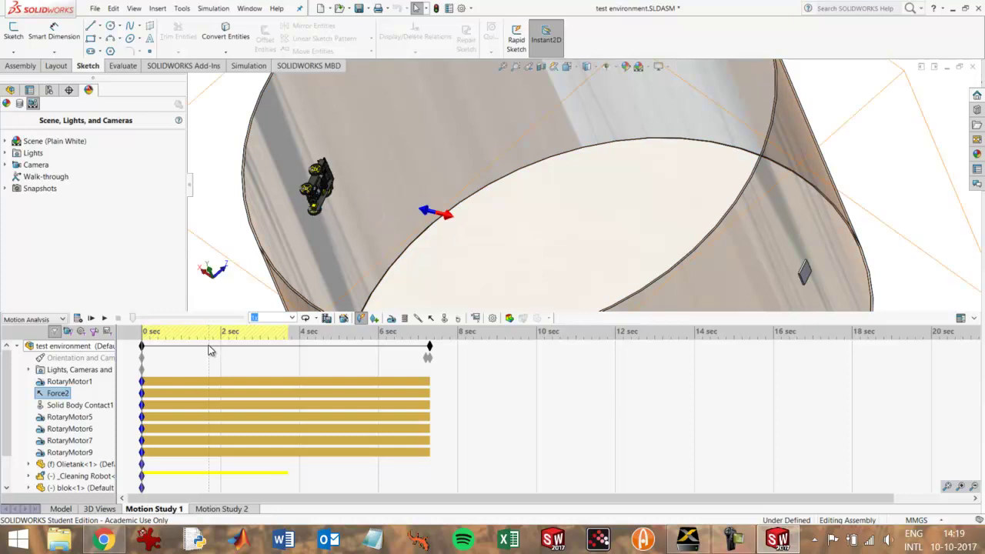
{"action": "left_click", "coordinate": [91, 318]}
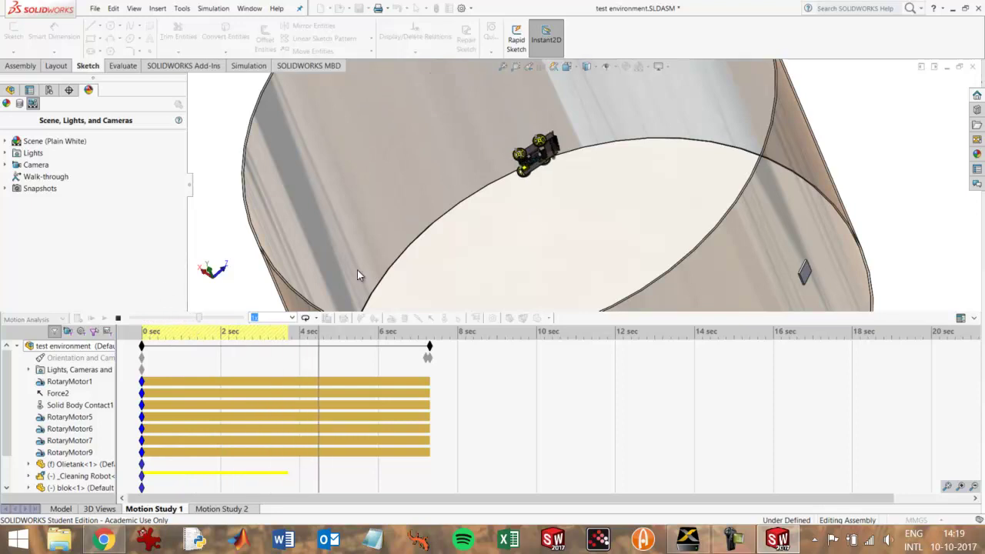
{"action": "left_click", "coordinate": [118, 318]}
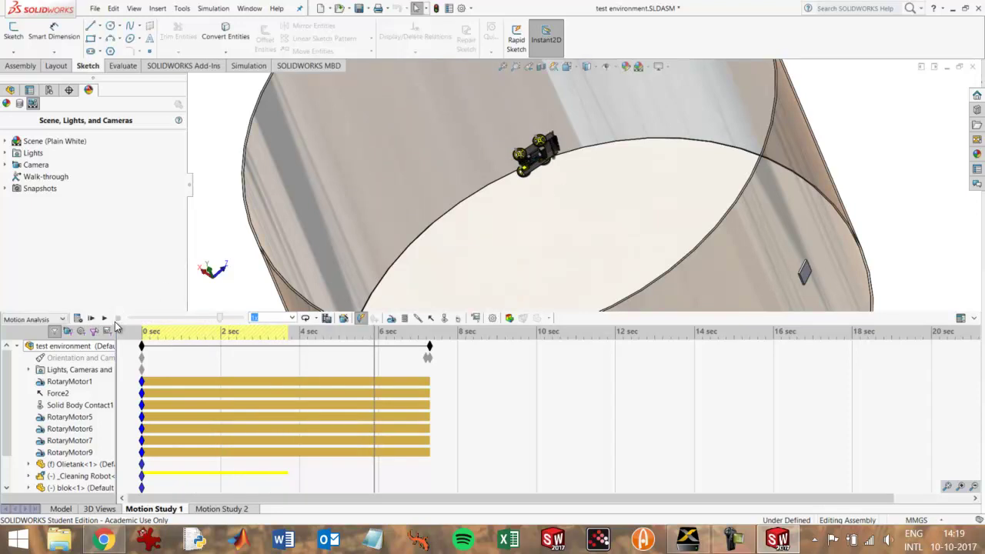
{"action": "right_click", "coordinate": [80, 409]}
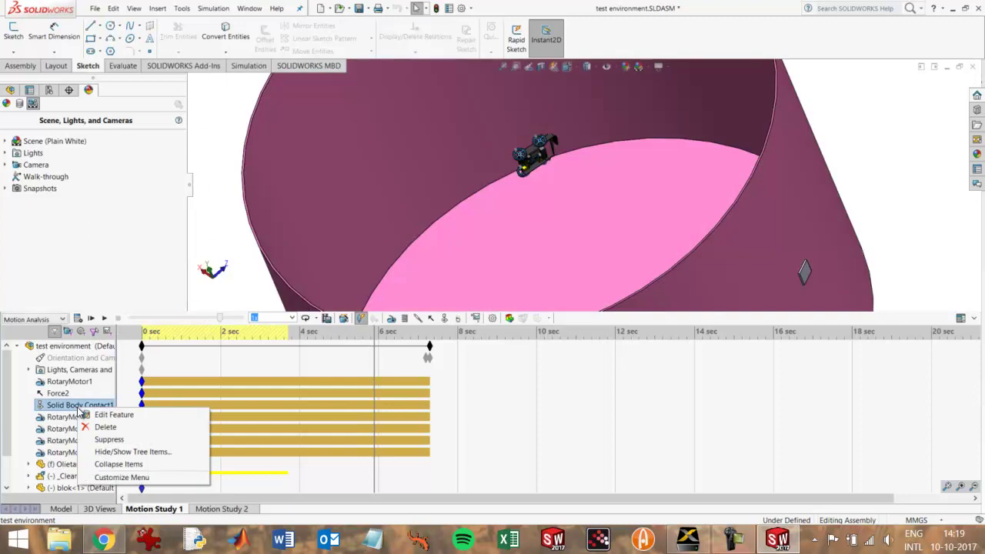
{"action": "left_click", "coordinate": [105, 416]}
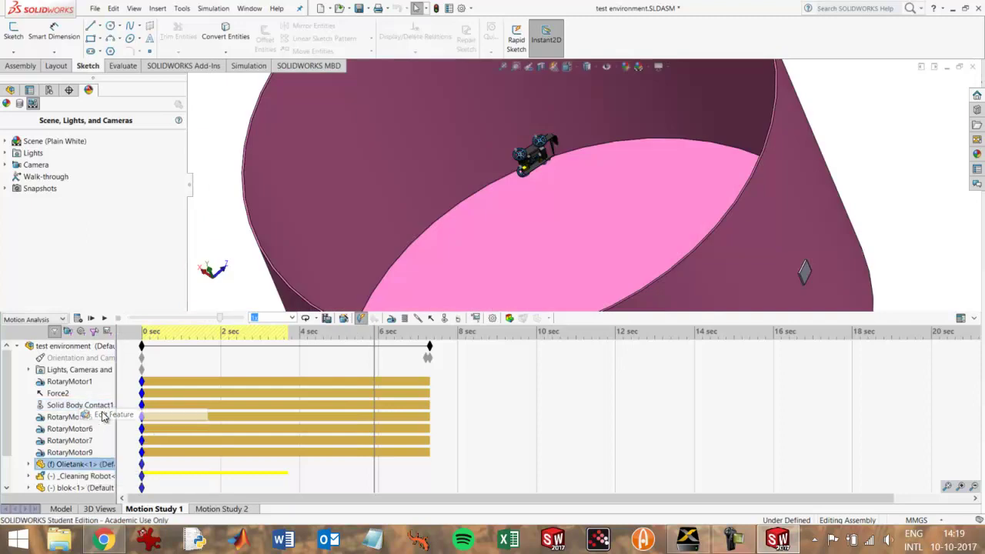
{"action": "left_click_drag", "start_coordinate": [179, 202], "coordinate": [179, 221]}
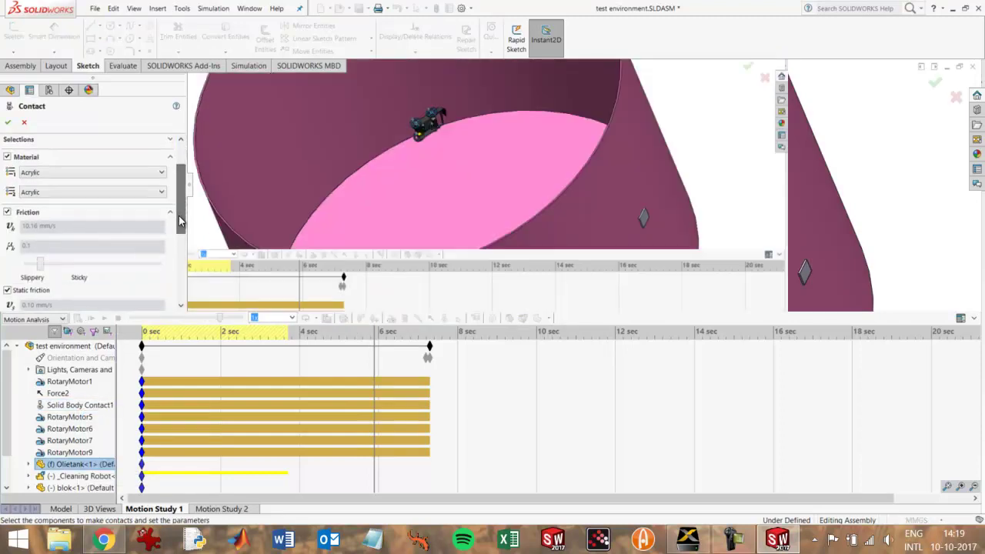
{"action": "left_click", "coordinate": [34, 174]}
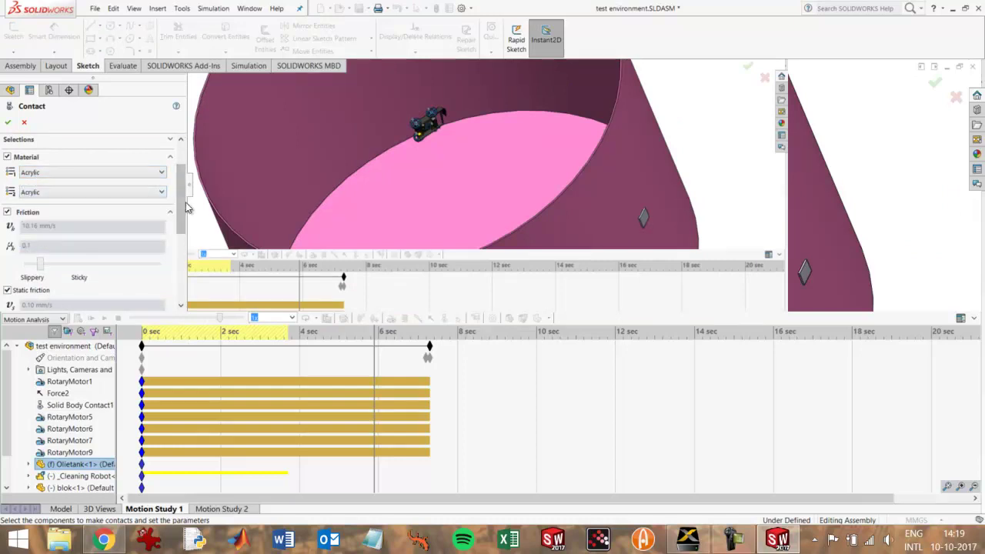
{"action": "scroll", "coordinate": [62, 229], "scroll_direction": "down", "scroll_amount": 2}
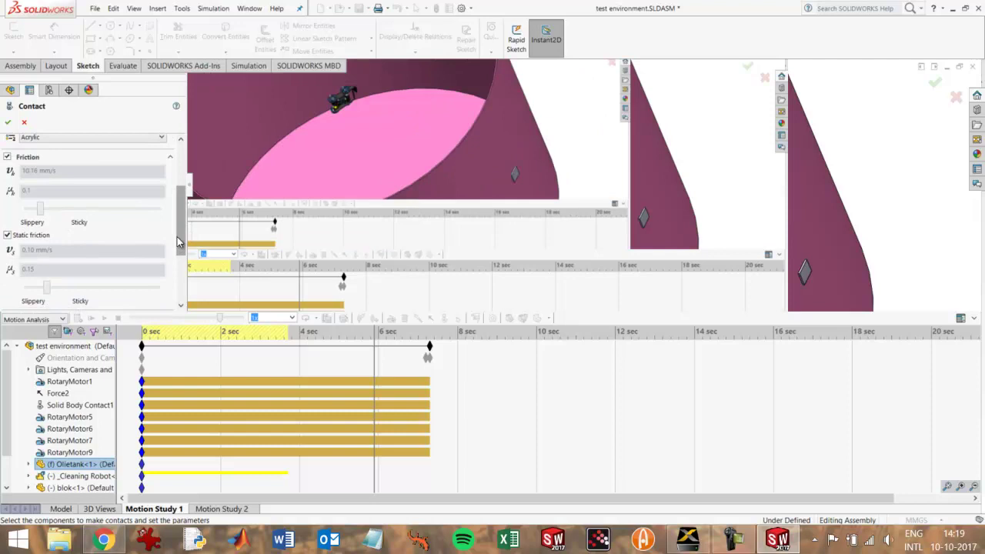
{"action": "scroll", "coordinate": [113, 183], "scroll_direction": "up", "scroll_amount": 4}
{"action": "left_click", "coordinate": [7, 122]}
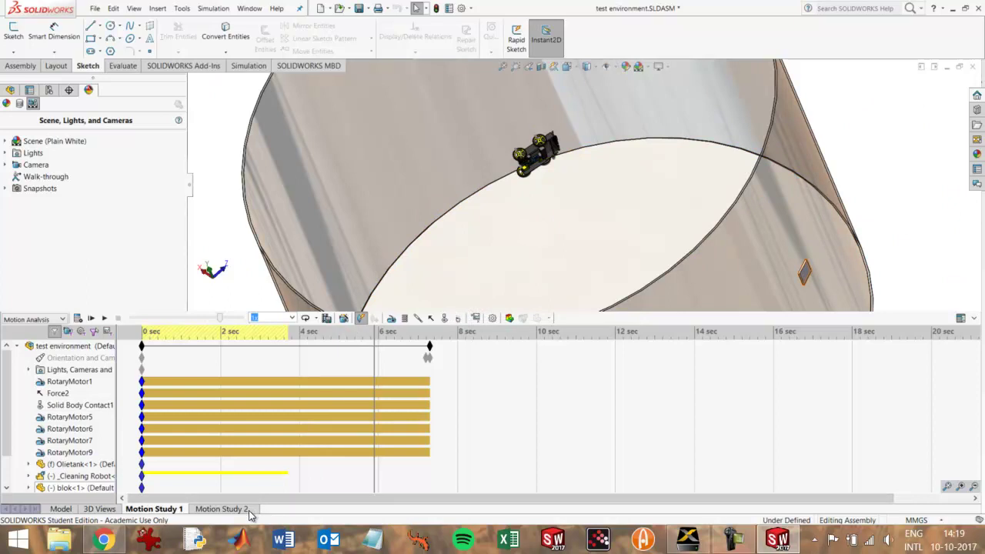
Step: In Motion Study 2, zoom onto the robot at the wall, select LinearSpring1, and show the add-ins list
{"action": "left_click", "coordinate": [222, 508]}
{"action": "middle_click_drag", "start_coordinate": [400, 289], "coordinate": [428, 235]}
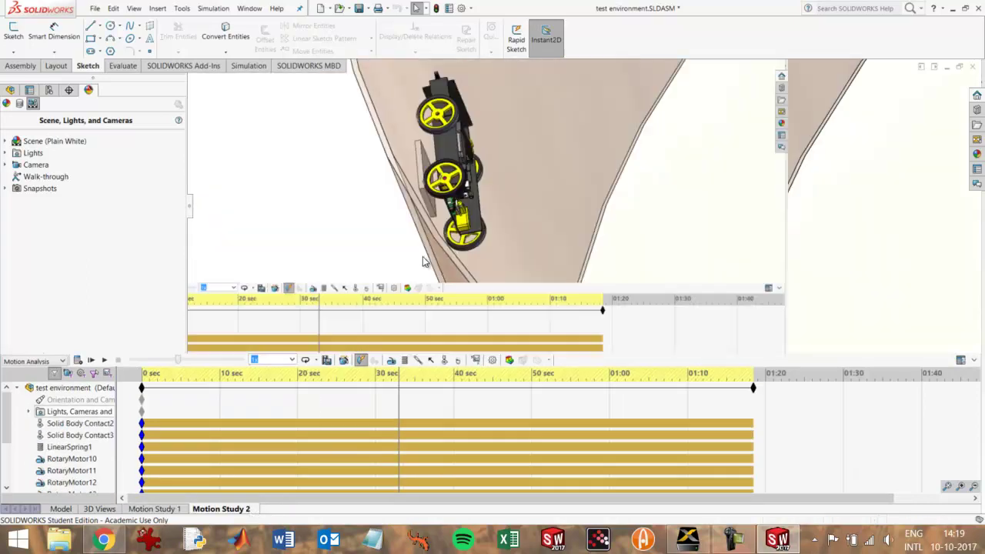
{"action": "scroll", "coordinate": [559, 220], "scroll_direction": "down", "scroll_amount": 2}
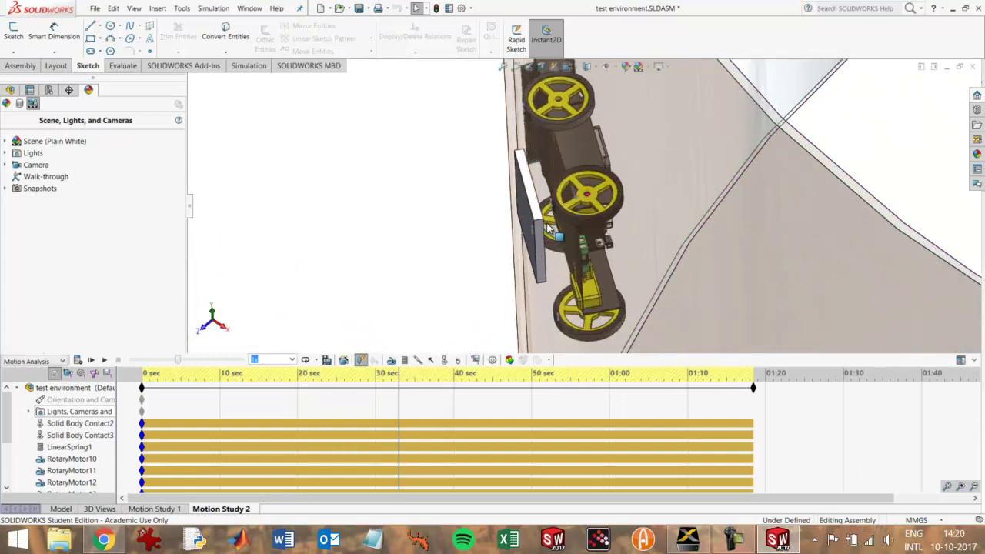
{"action": "left_click", "coordinate": [77, 449]}
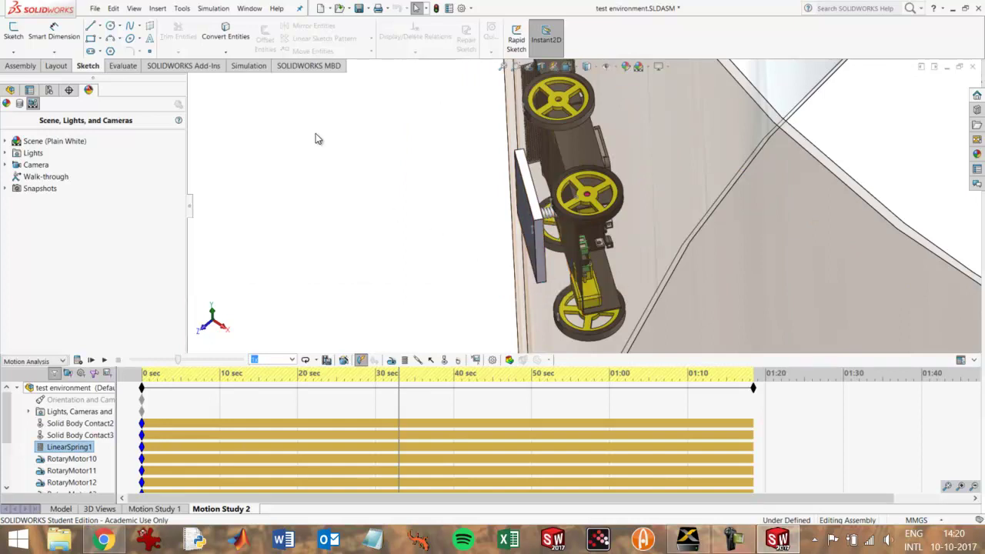
{"action": "left_click", "coordinate": [472, 9]}
{"action": "left_click", "coordinate": [481, 46]}
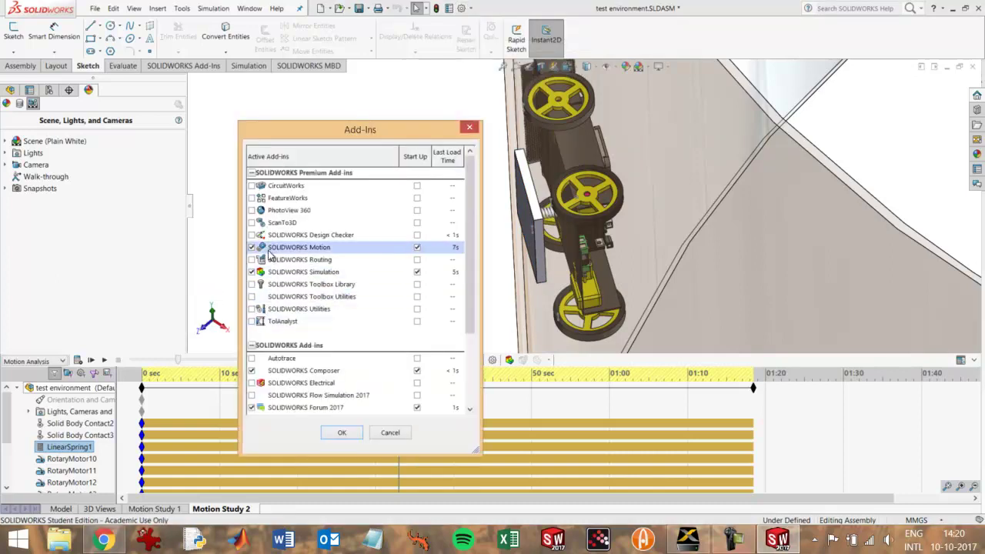
{"action": "left_click", "coordinate": [404, 435]}
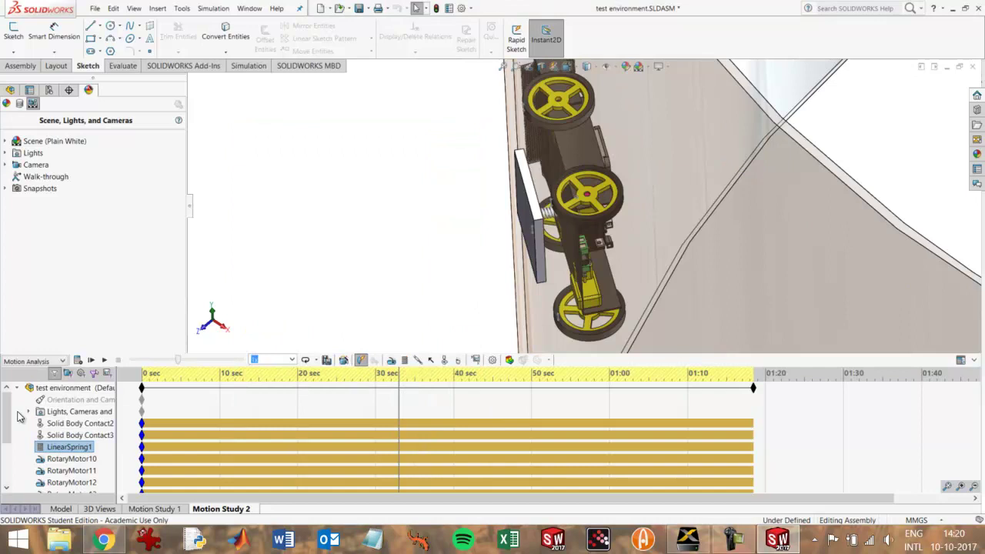
Step: Show the Plot1 linear velocity graph at the left and scrub the study to about 55 seconds
{"action": "left_click_drag", "start_coordinate": [10, 422], "coordinate": [7, 478]}
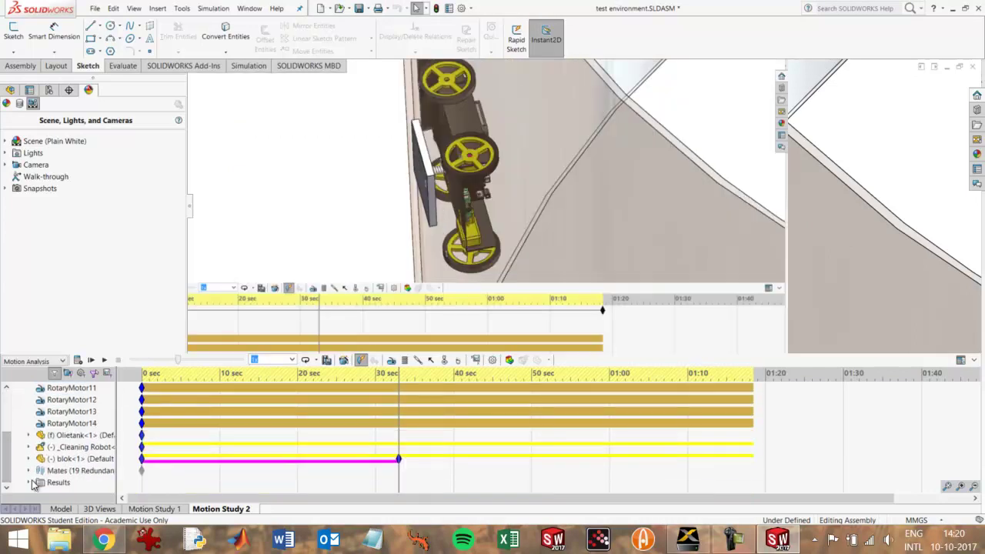
{"action": "left_click", "coordinate": [31, 482]}
{"action": "right_click", "coordinate": [75, 448]}
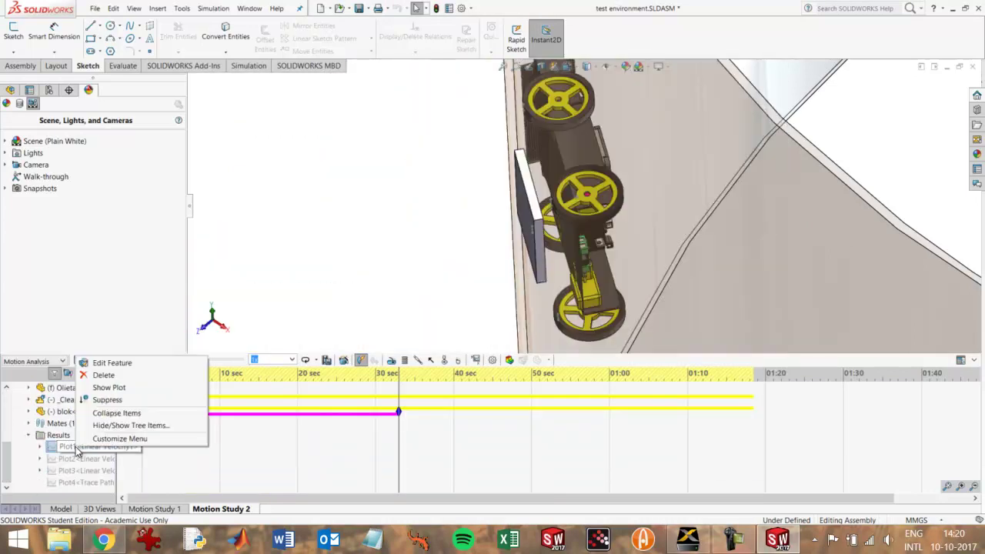
{"action": "left_click", "coordinate": [108, 387]}
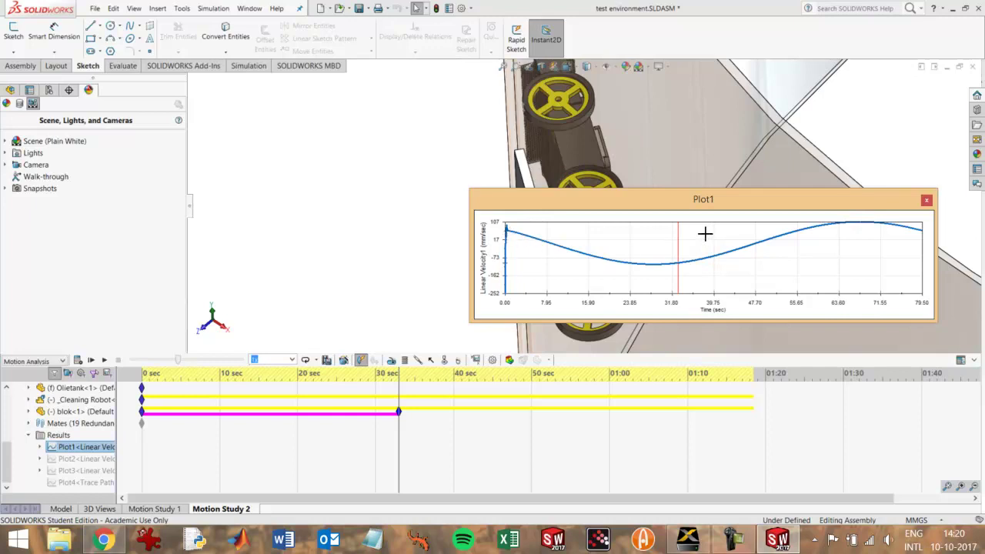
{"action": "left_click_drag", "start_coordinate": [702, 202], "coordinate": [260, 171]}
{"action": "scroll", "coordinate": [710, 210], "scroll_direction": "down", "scroll_amount": 3}
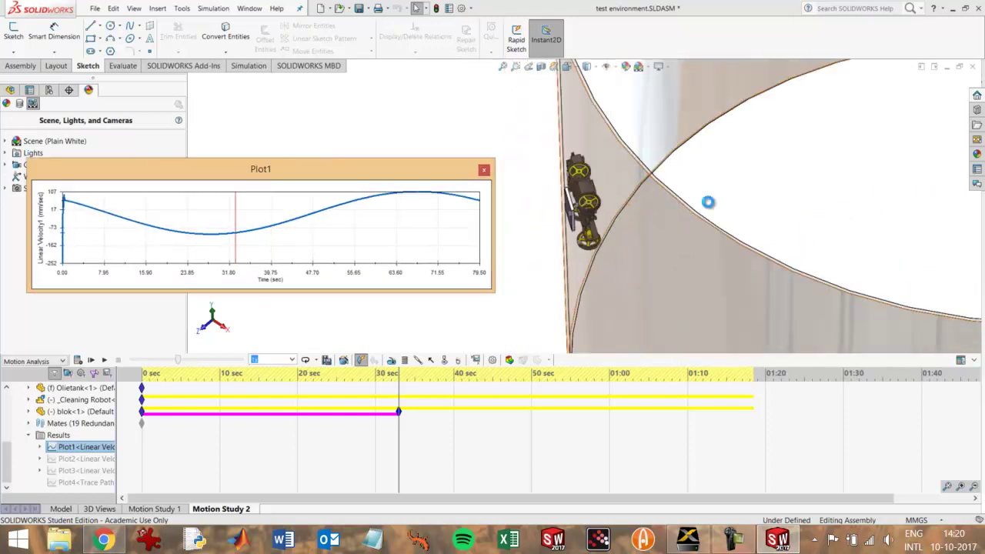
{"action": "scroll", "coordinate": [693, 220], "scroll_direction": "down", "scroll_amount": 3}
{"action": "mouse_move", "coordinate": [399, 396]}
{"action": "left_mouse_down"}
{"action": "mouse_move", "coordinate": [180, 396]}
{"action": "mouse_move", "coordinate": [660, 398]}
{"action": "mouse_move", "coordinate": [570, 400]}
{"action": "left_mouse_up"}
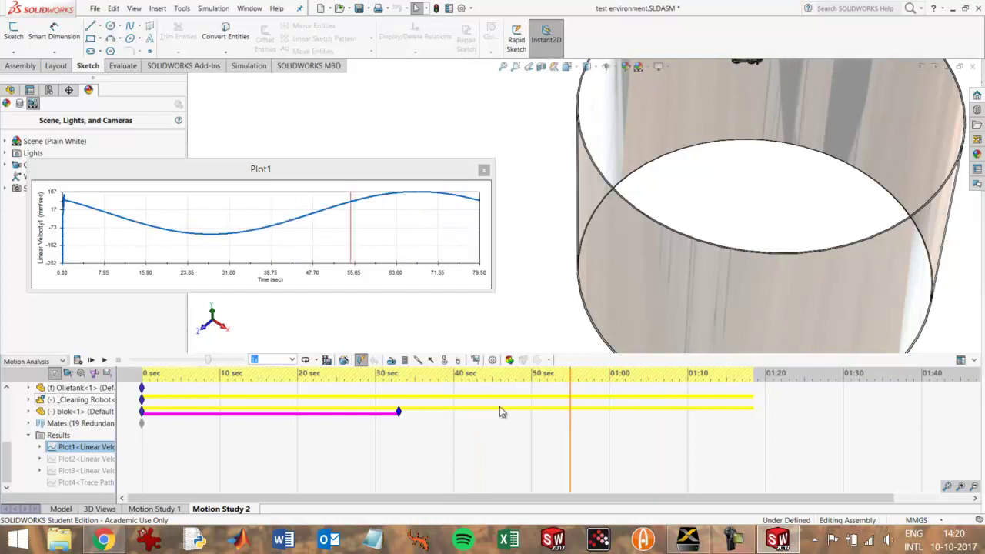
Step: Show the Plot2 velocity graph at the upper left and scrub the study to about 62 seconds
{"action": "right_click", "coordinate": [66, 459]}
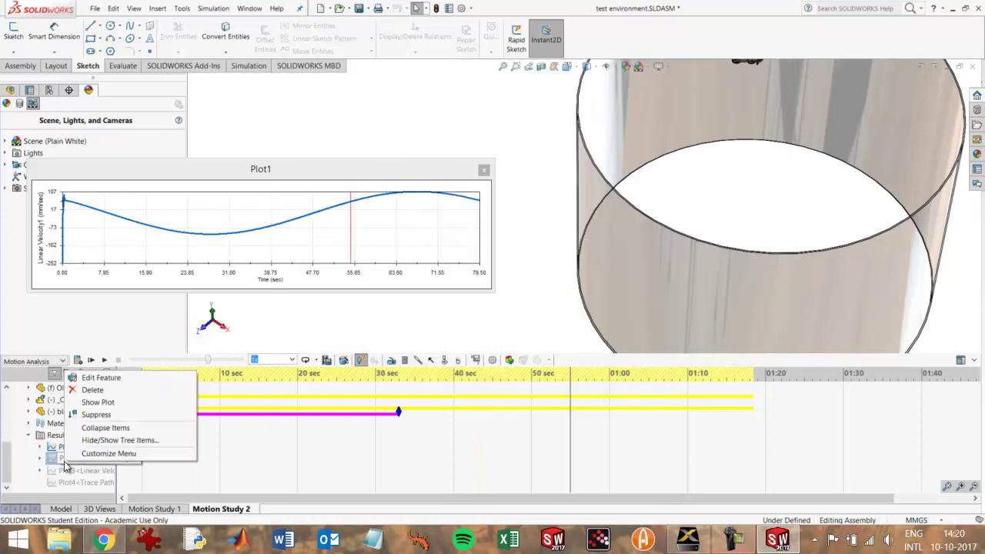
{"action": "left_click", "coordinate": [95, 402]}
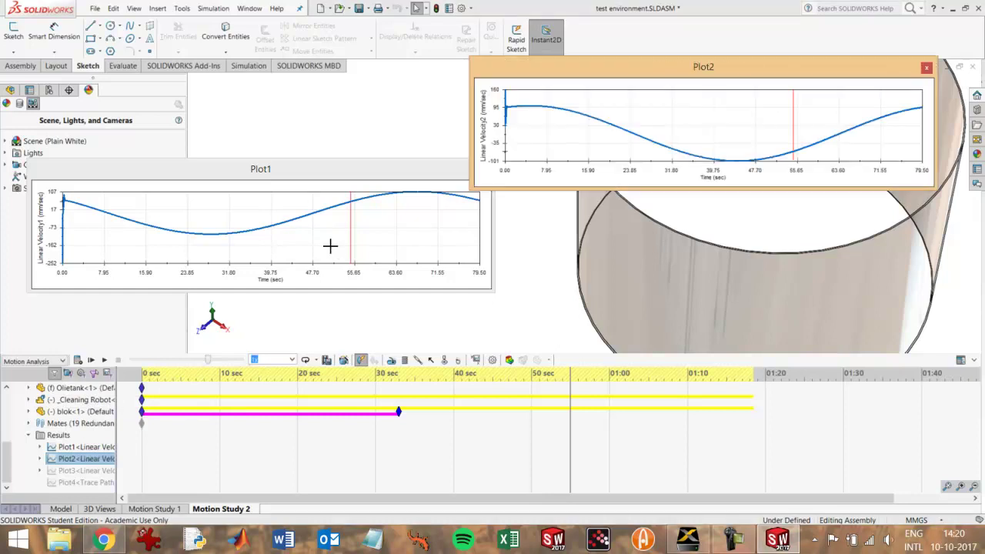
{"action": "left_click_drag", "start_coordinate": [616, 79], "coordinate": [154, 50]}
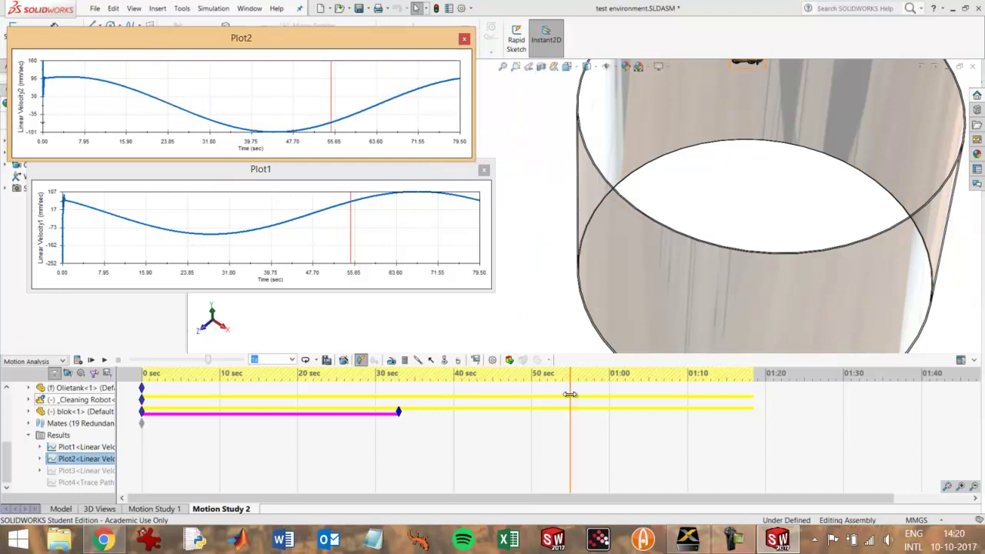
{"action": "mouse_move", "coordinate": [569, 394]}
{"action": "left_mouse_down"}
{"action": "mouse_move", "coordinate": [187, 396]}
{"action": "mouse_move", "coordinate": [629, 386]}
{"action": "left_mouse_up"}
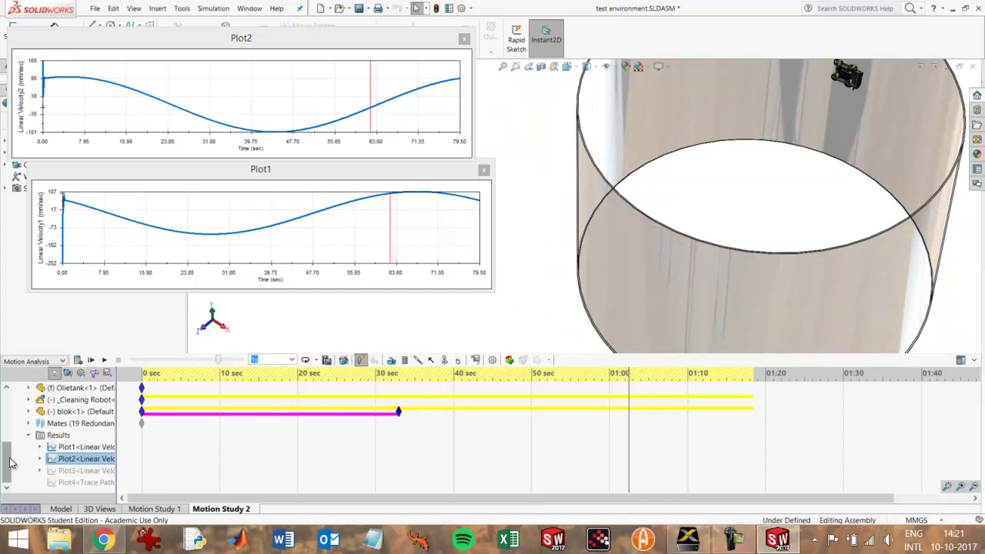
{"action": "scroll", "coordinate": [81, 437], "scroll_direction": "up", "scroll_amount": 1}
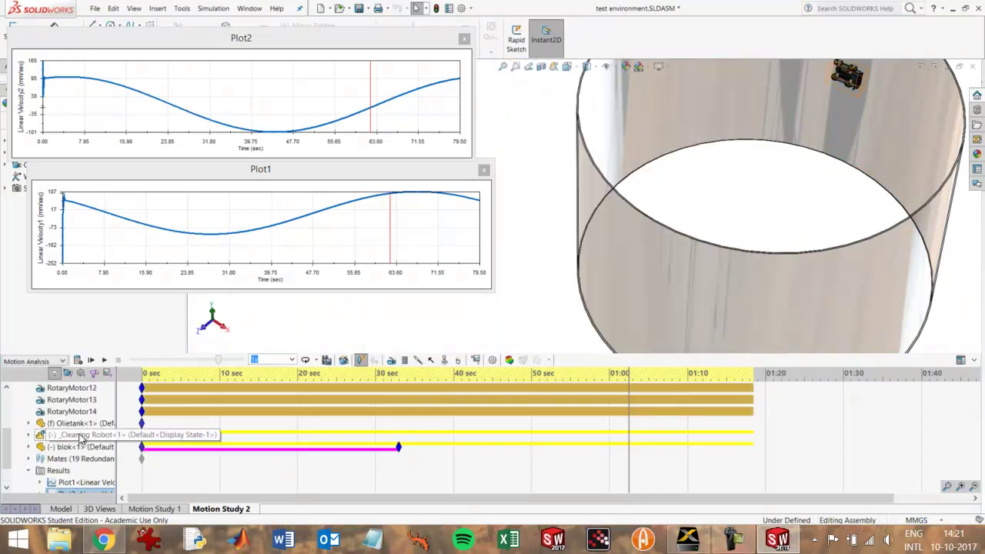
{"action": "right_click", "coordinate": [48, 437]}
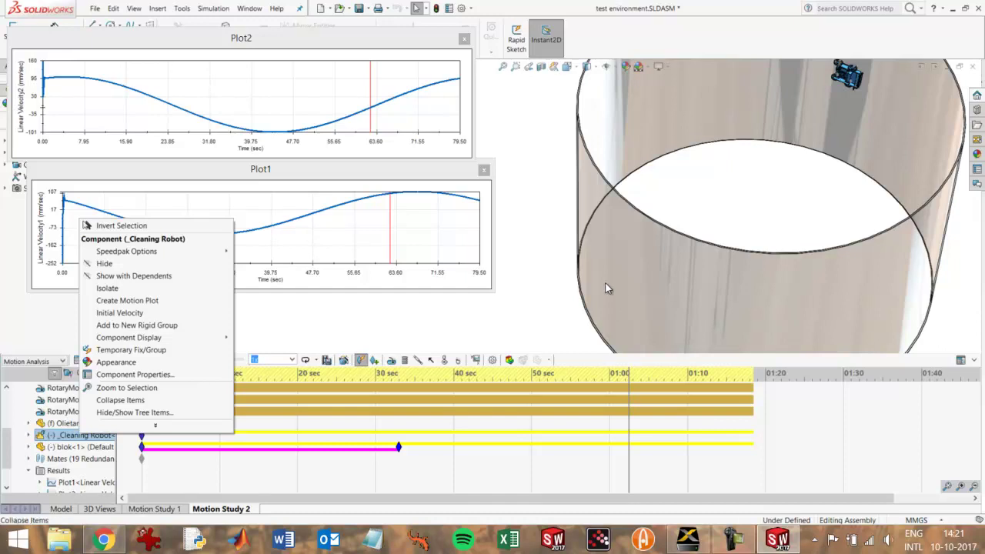
{"action": "left_click", "coordinate": [573, 282]}
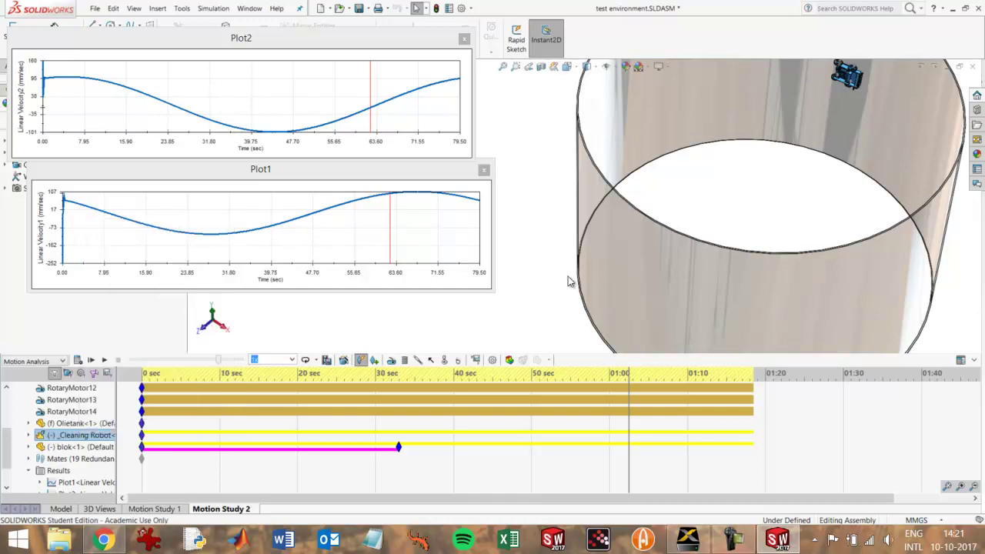
{"action": "left_click", "coordinate": [115, 543]}
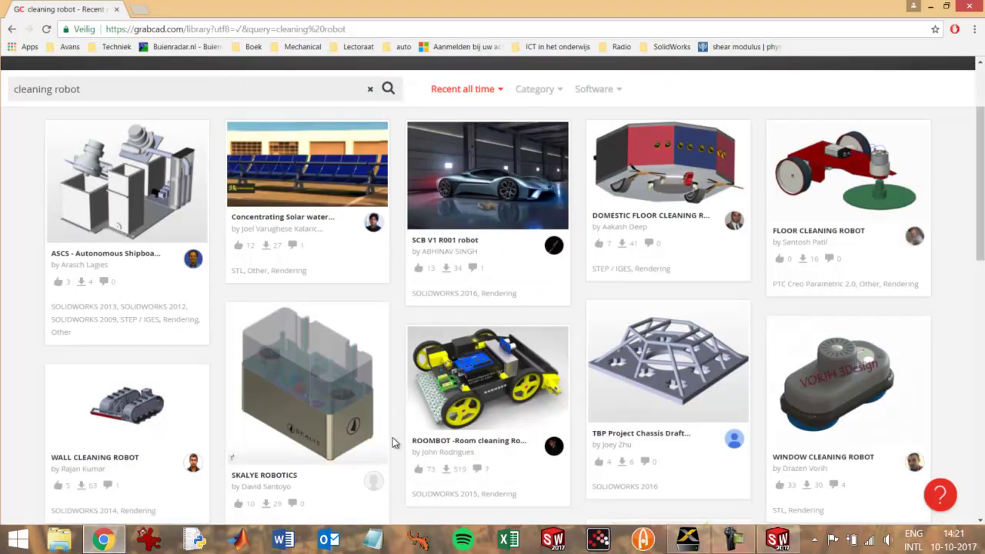
{"action": "mouse_move", "coordinate": [488, 377]}
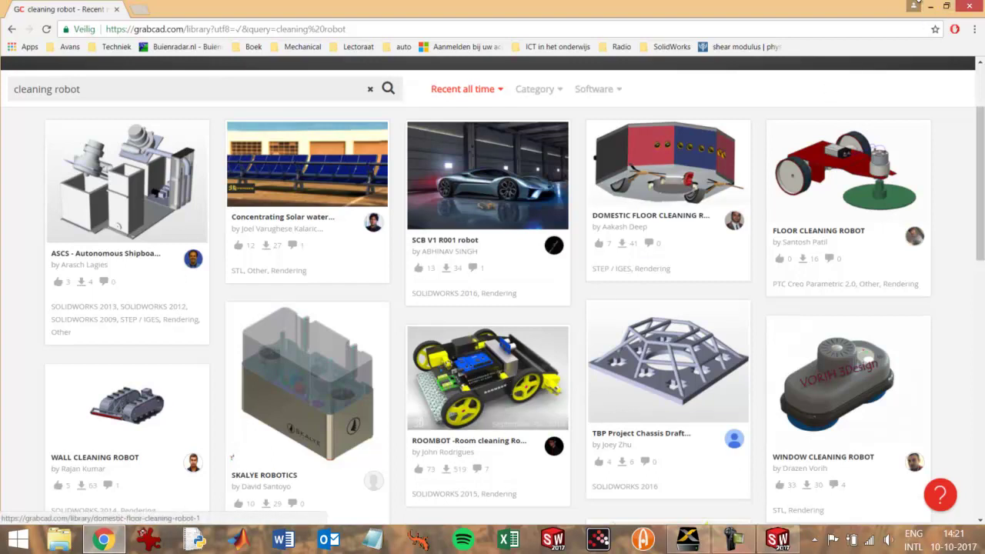
{"action": "left_click", "coordinate": [931, 8]}
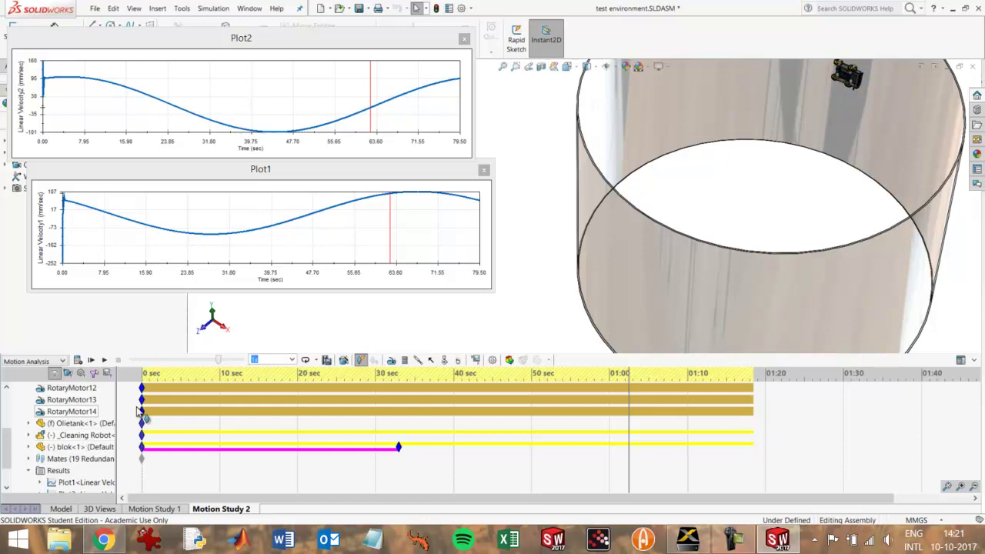
Step: Select blok<1> in the Model view's FeatureManager tree and zoom in on the robot
{"action": "left_click", "coordinate": [61, 509]}
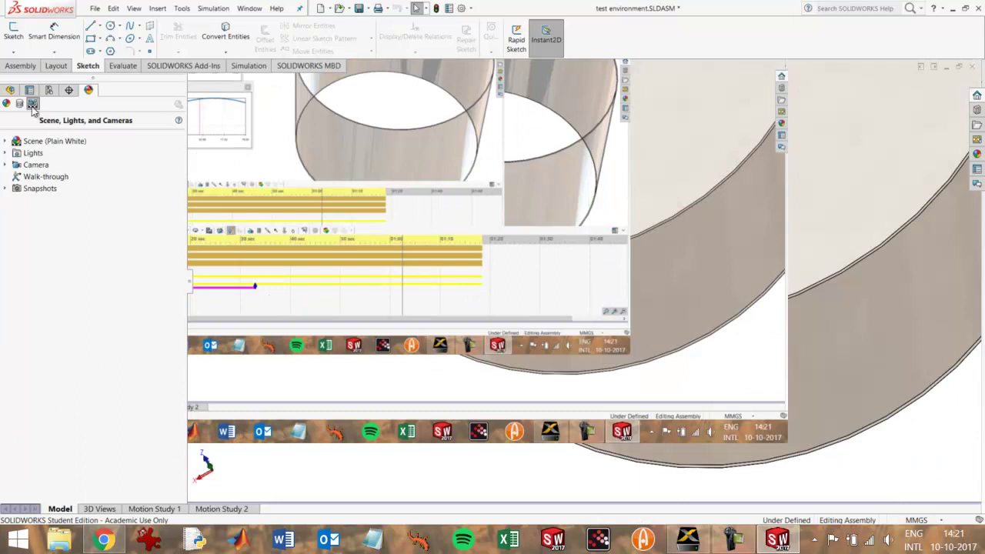
{"action": "left_click", "coordinate": [10, 90]}
{"action": "left_click", "coordinate": [43, 237]}
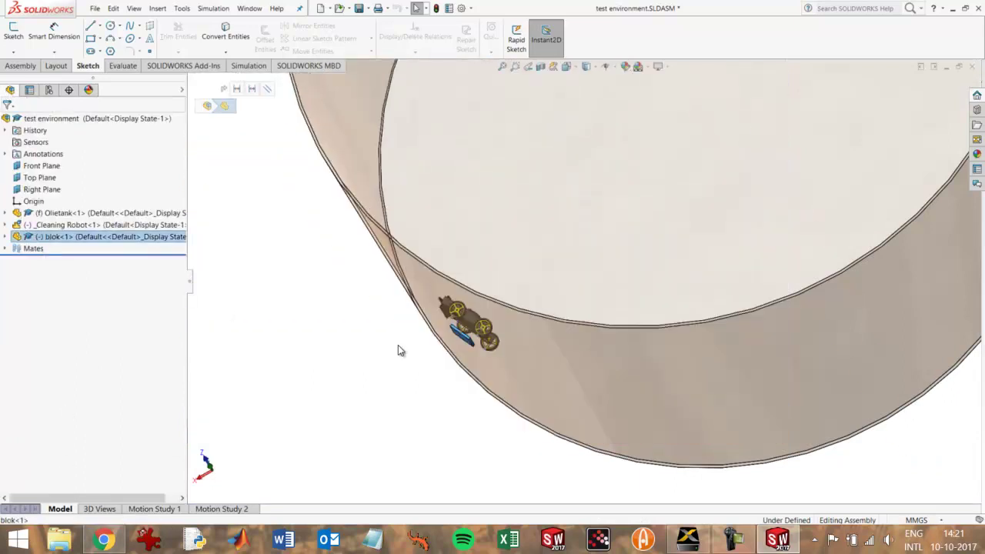
{"action": "scroll", "coordinate": [496, 327], "scroll_direction": "down", "scroll_amount": 3}
{"action": "scroll", "coordinate": [513, 328], "scroll_direction": "down", "scroll_amount": 3}
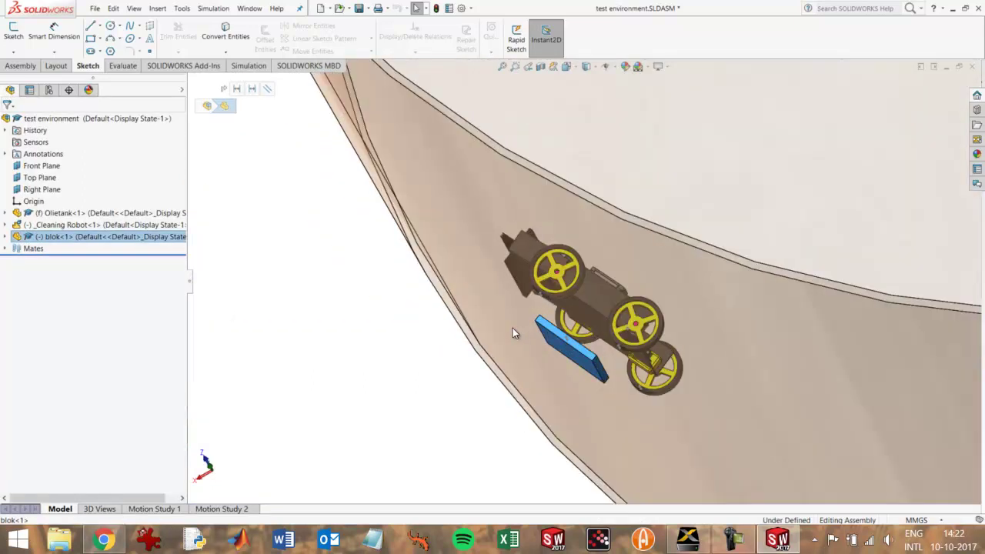